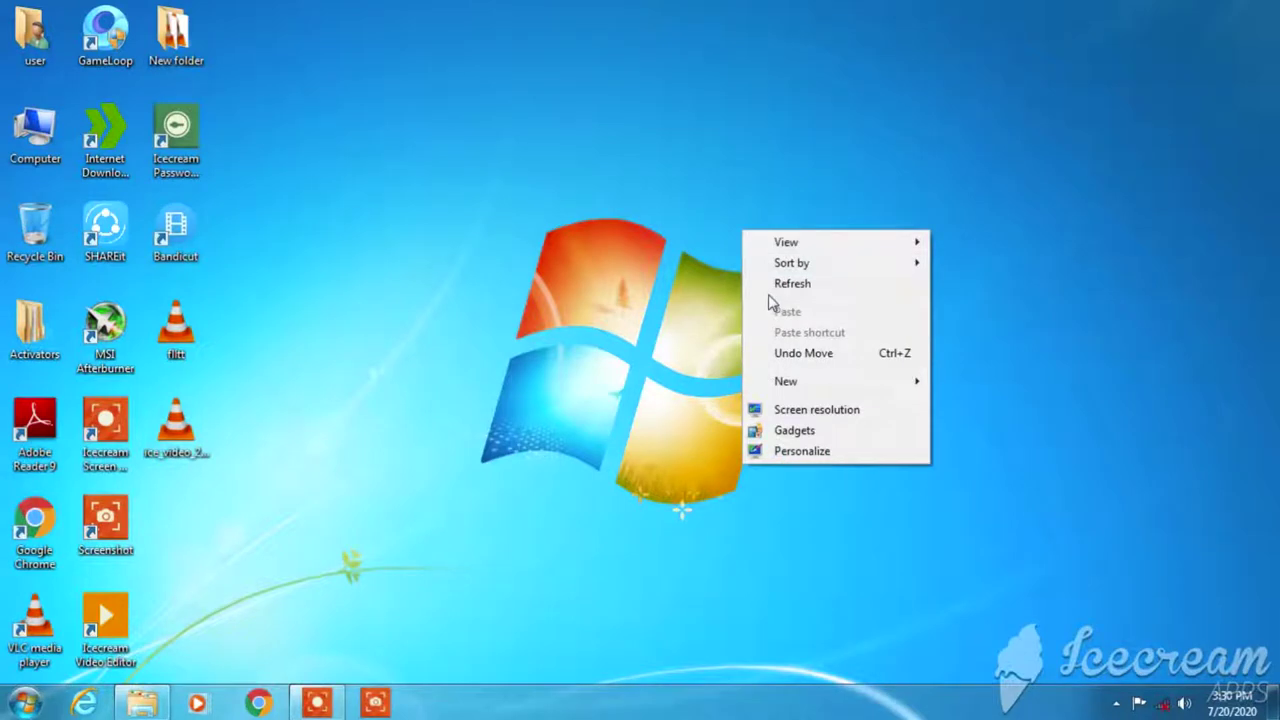
left_click(768, 288)
right_click(767, 289)
left_click(795, 343)
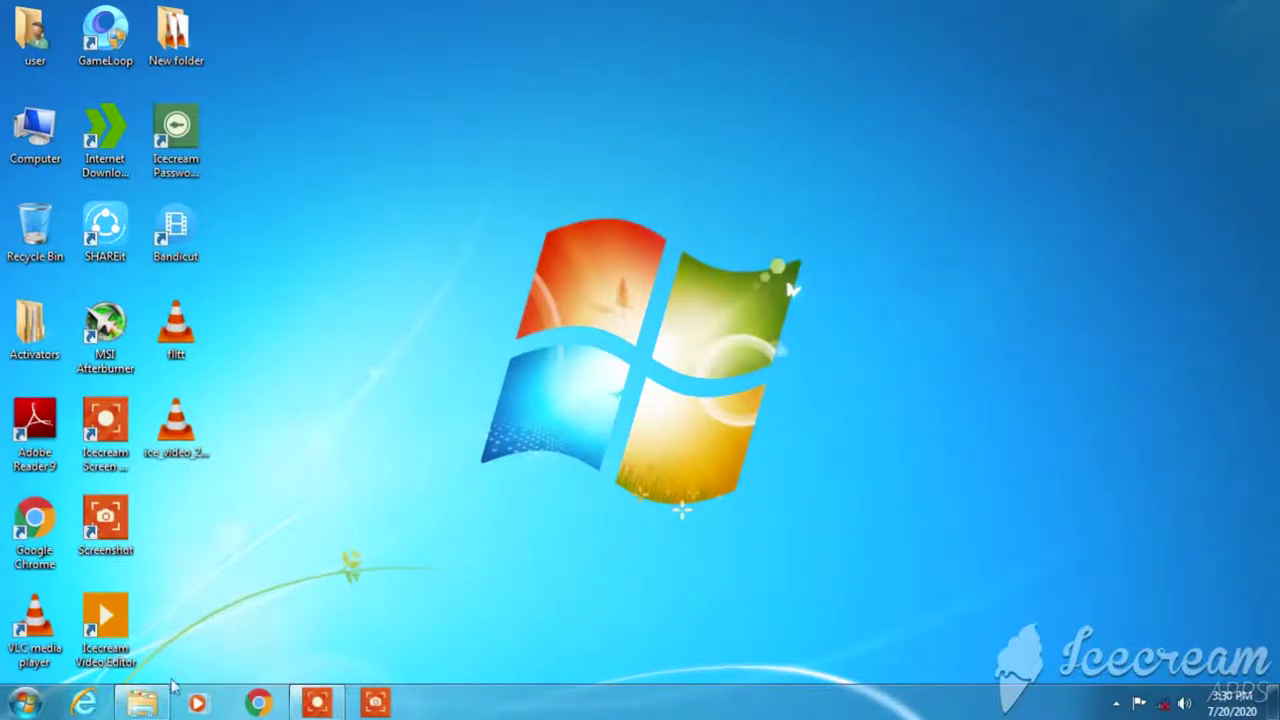
Step: Open the "microsoft offuce 2007" folder on New Volume (D:) and go into its subfolder with the installation files
left_click(143, 700)
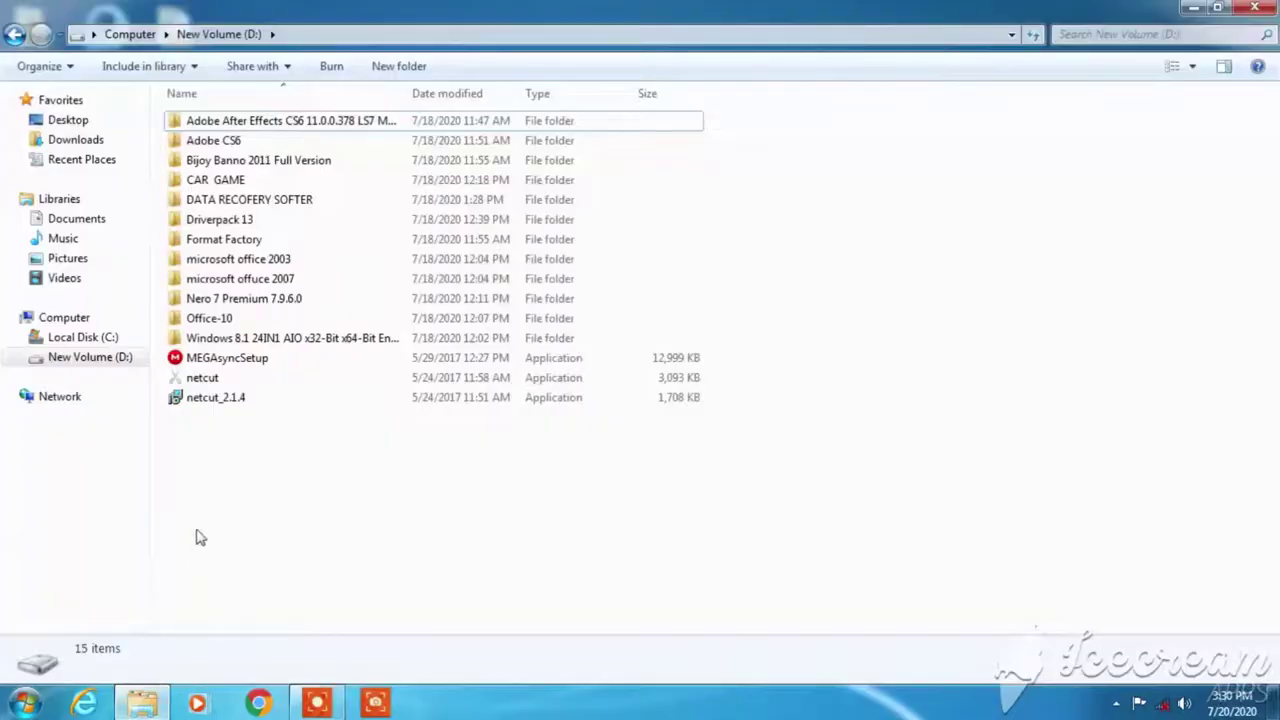
mouse_move(253, 285)
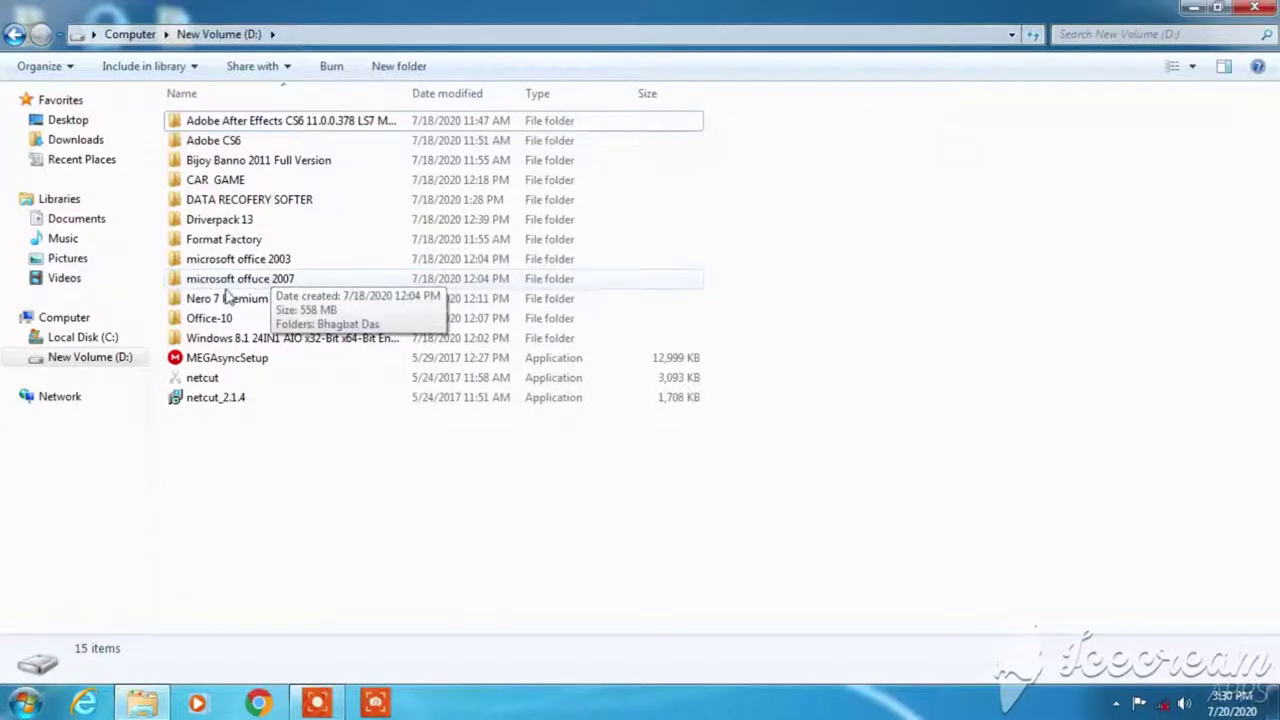
double_click(268, 282)
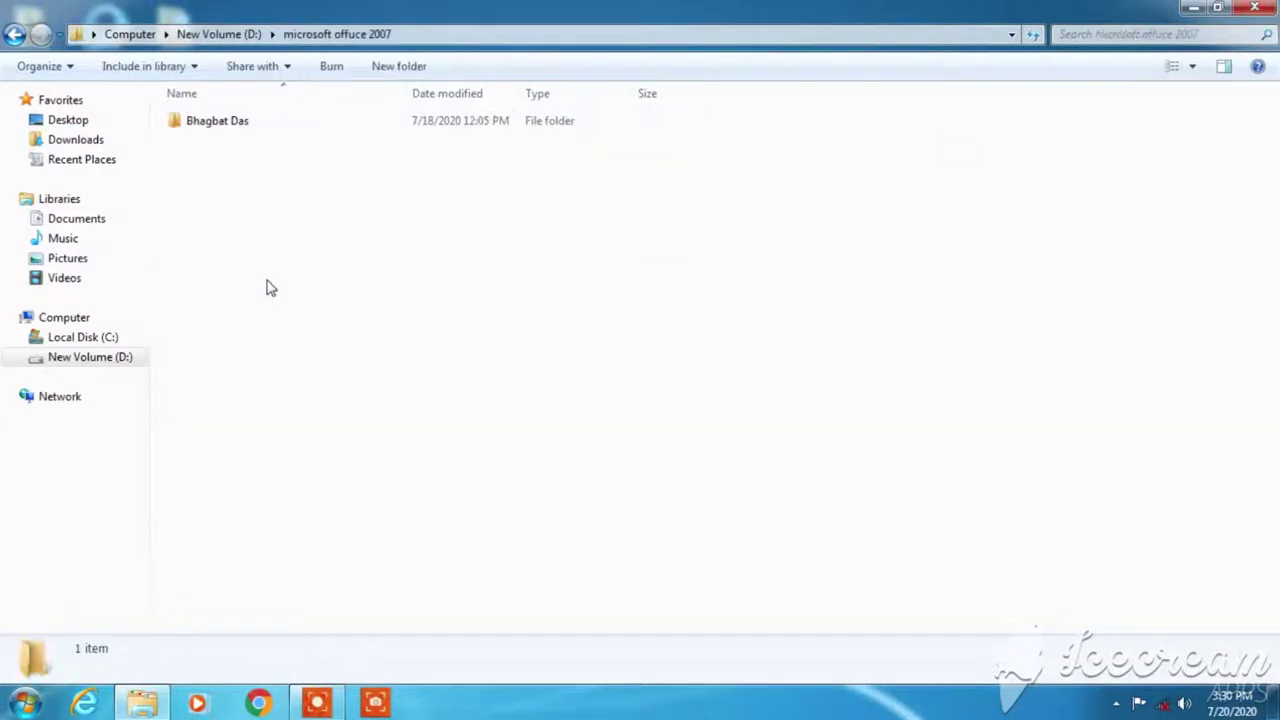
left_click(243, 125)
double_click(243, 125)
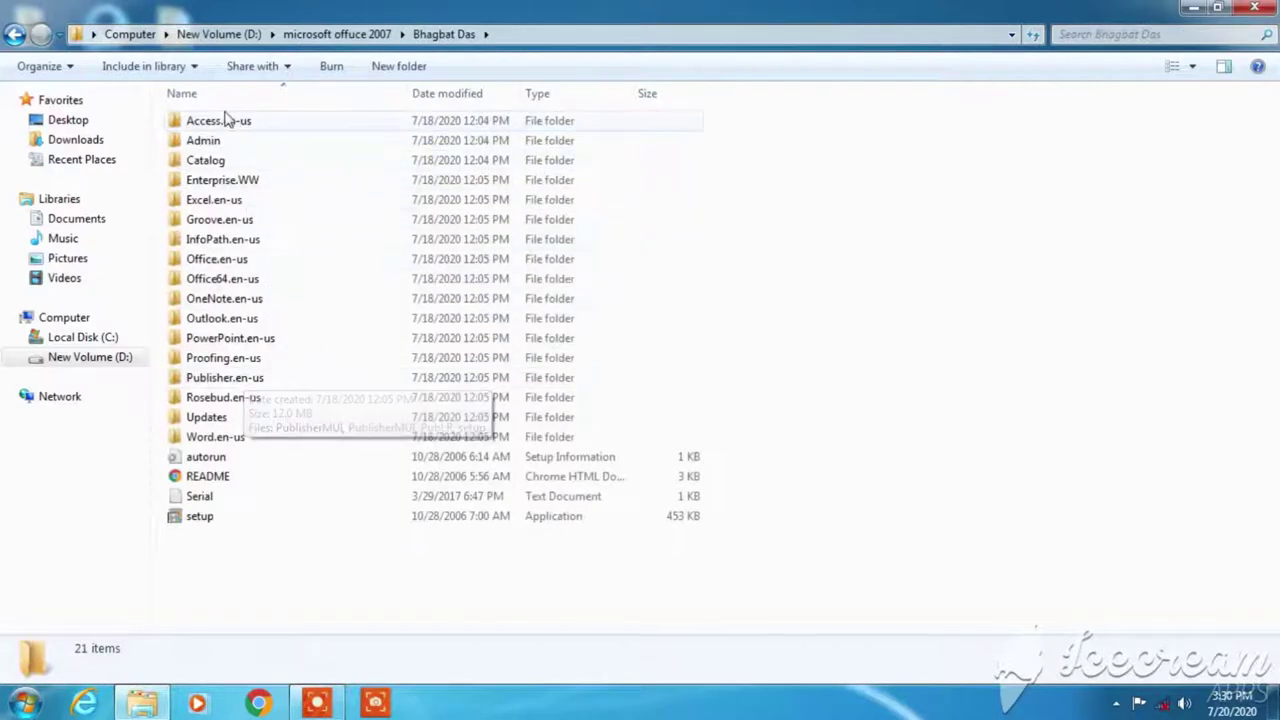
Step: Run the Office 2007 setup application as administrator
right_click(254, 524)
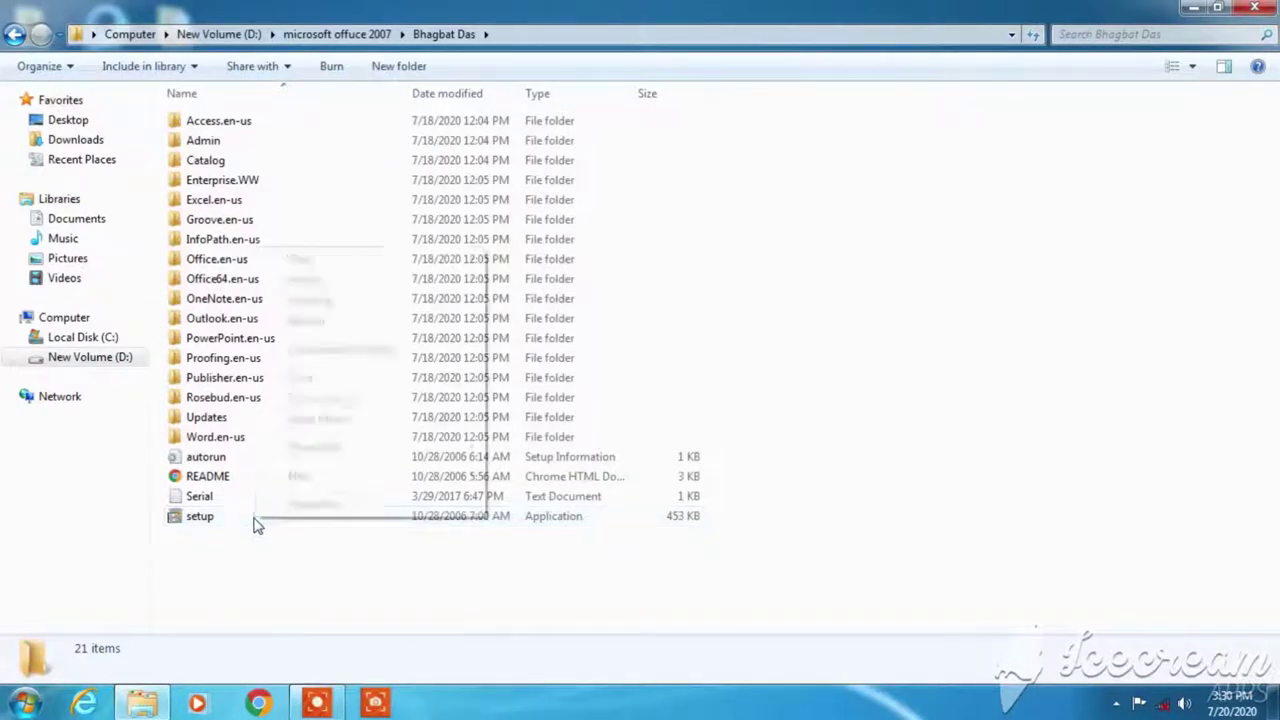
left_click(196, 569)
left_click(197, 517)
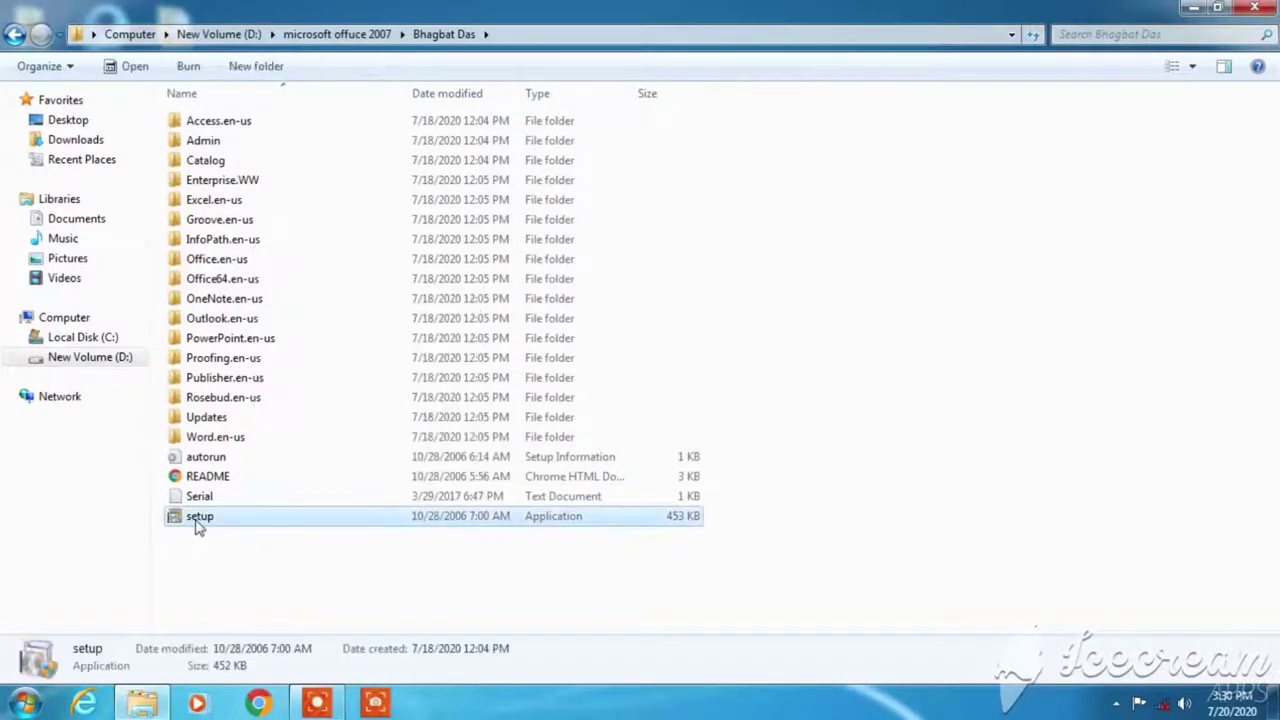
right_click(197, 518)
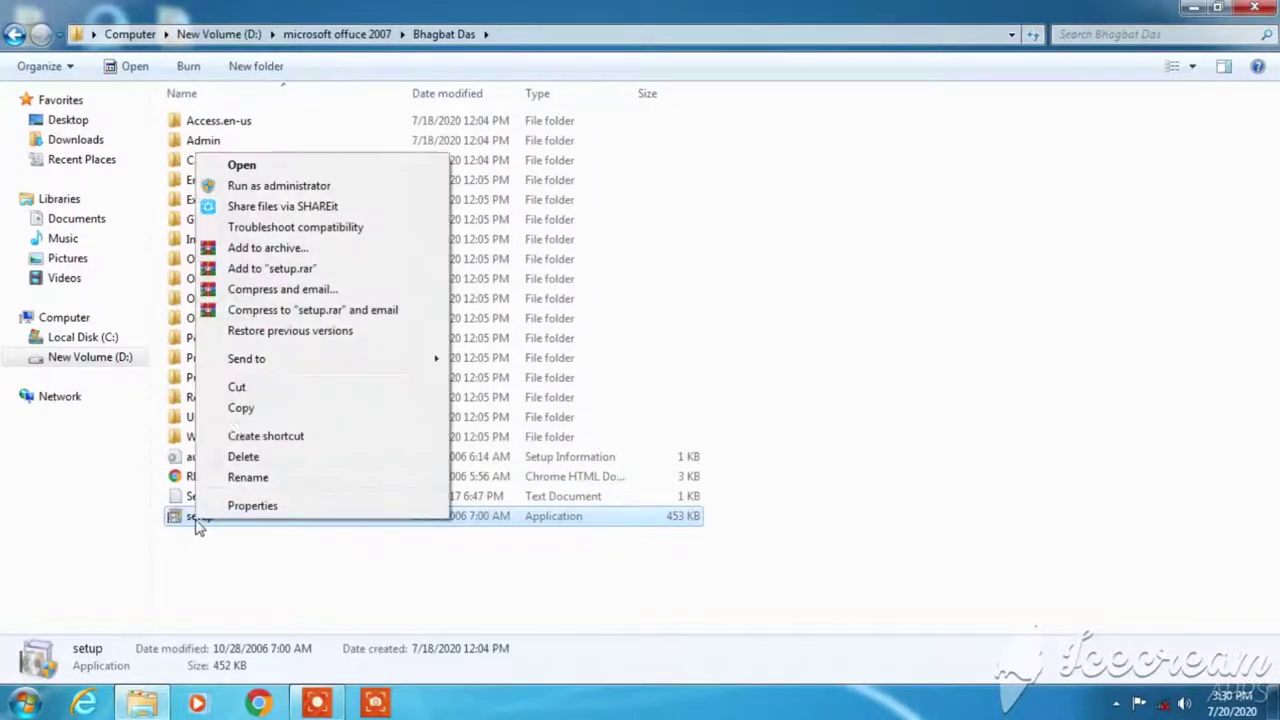
left_click(254, 187)
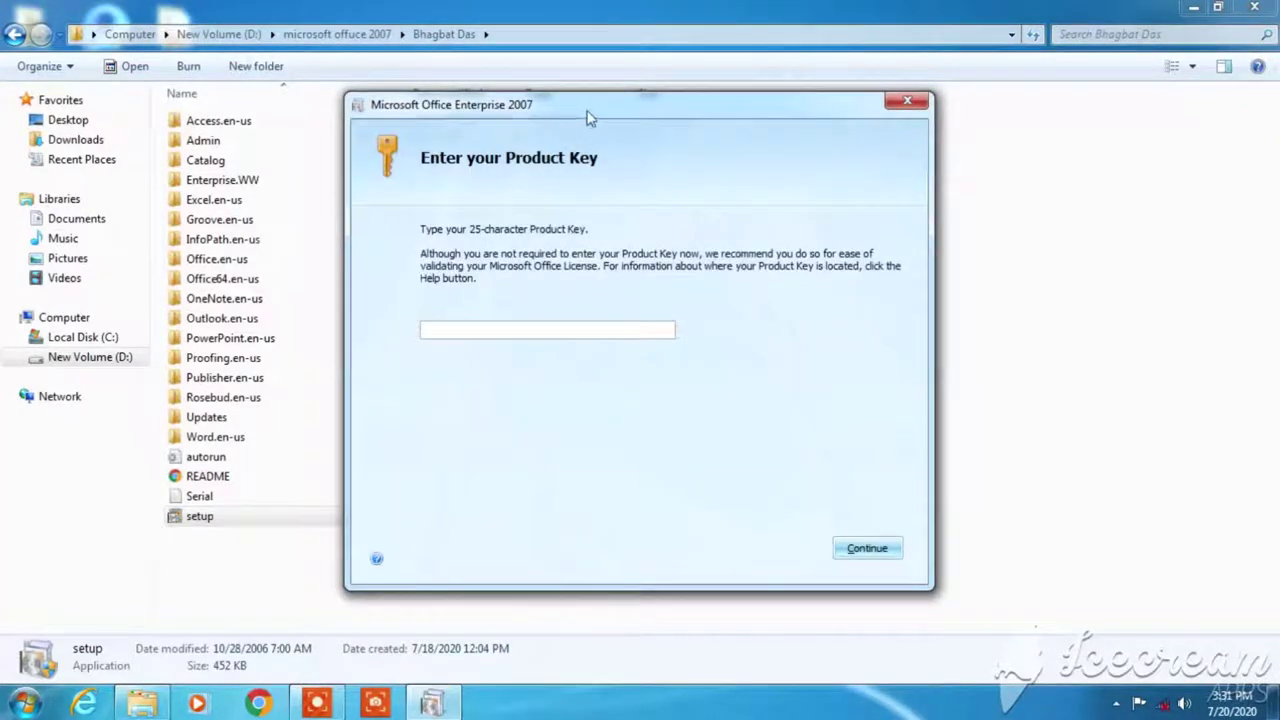
Step: Copy the product key from the Serial text file in the installation folder, and close the file
left_click_drag(604, 110, 738, 119)
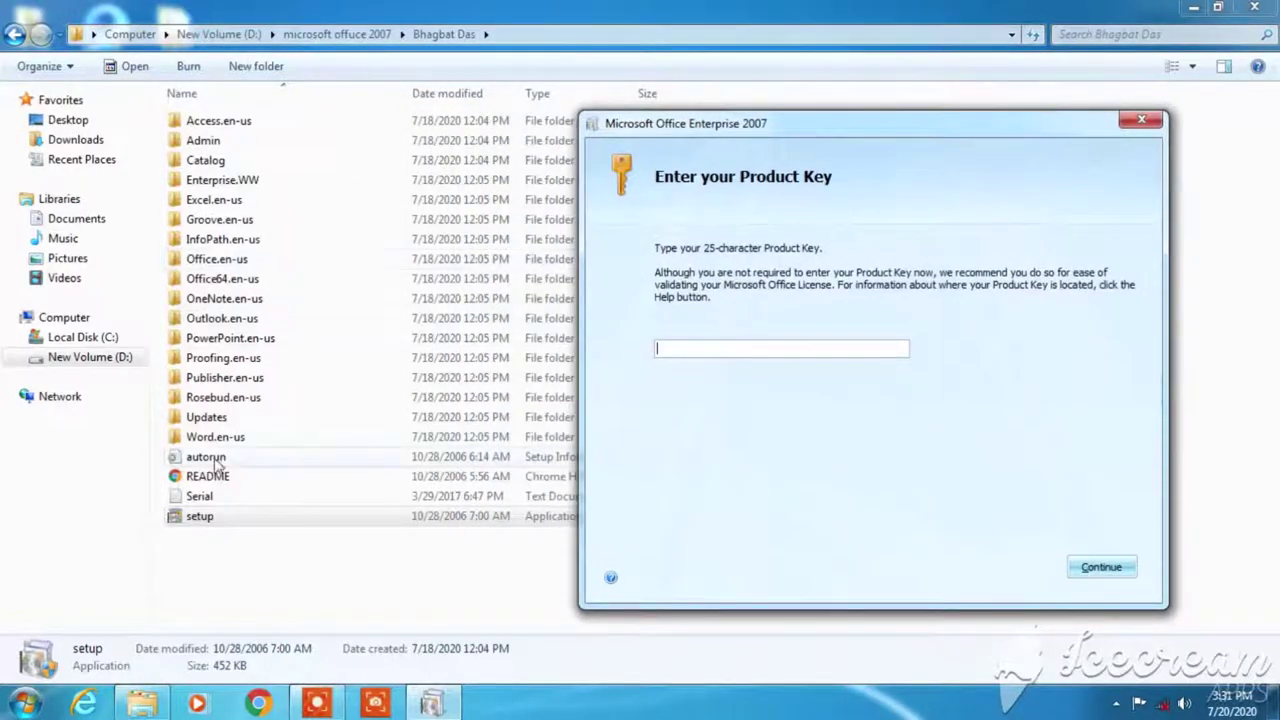
right_click(212, 472)
double_click(215, 497)
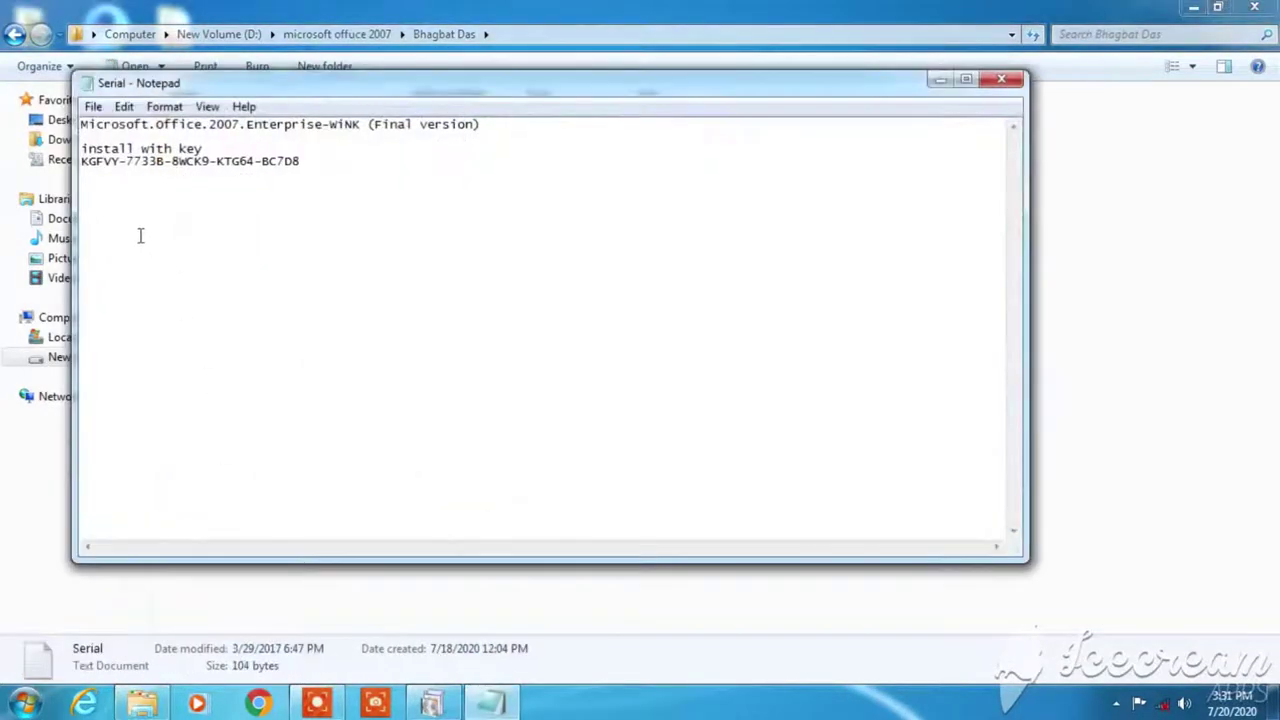
left_click_drag(84, 166, 303, 166)
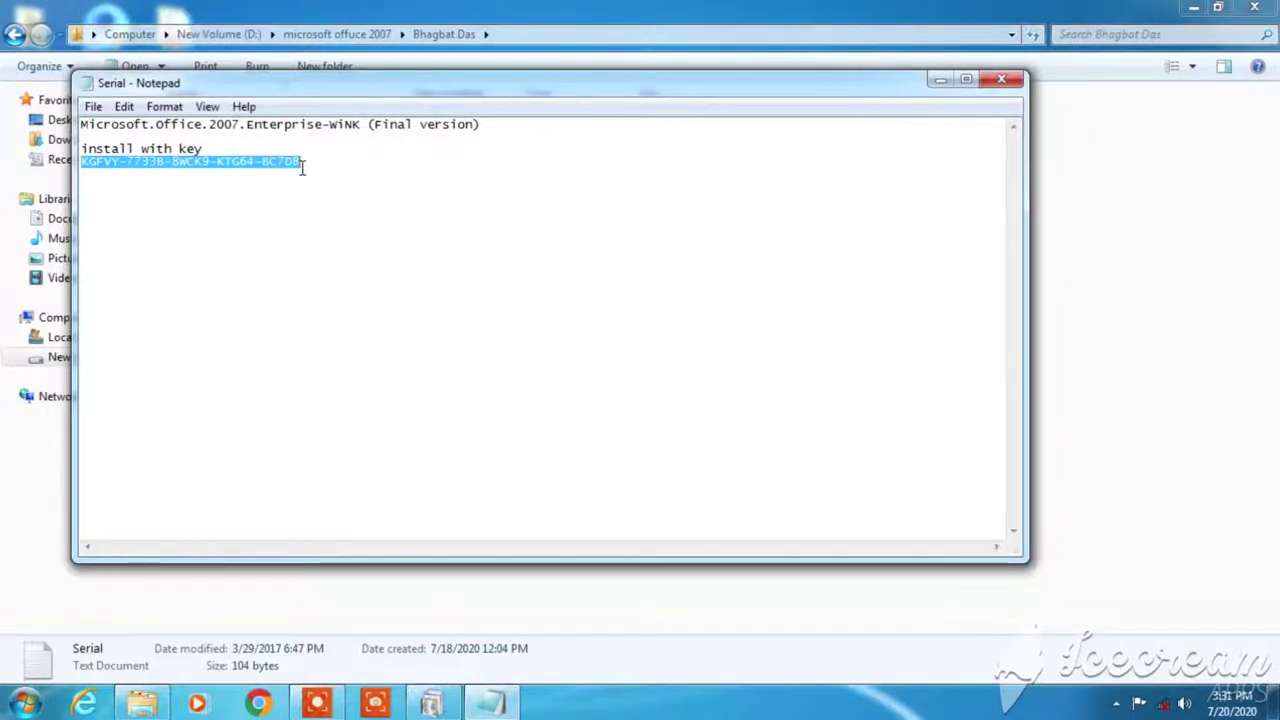
right_click(268, 164)
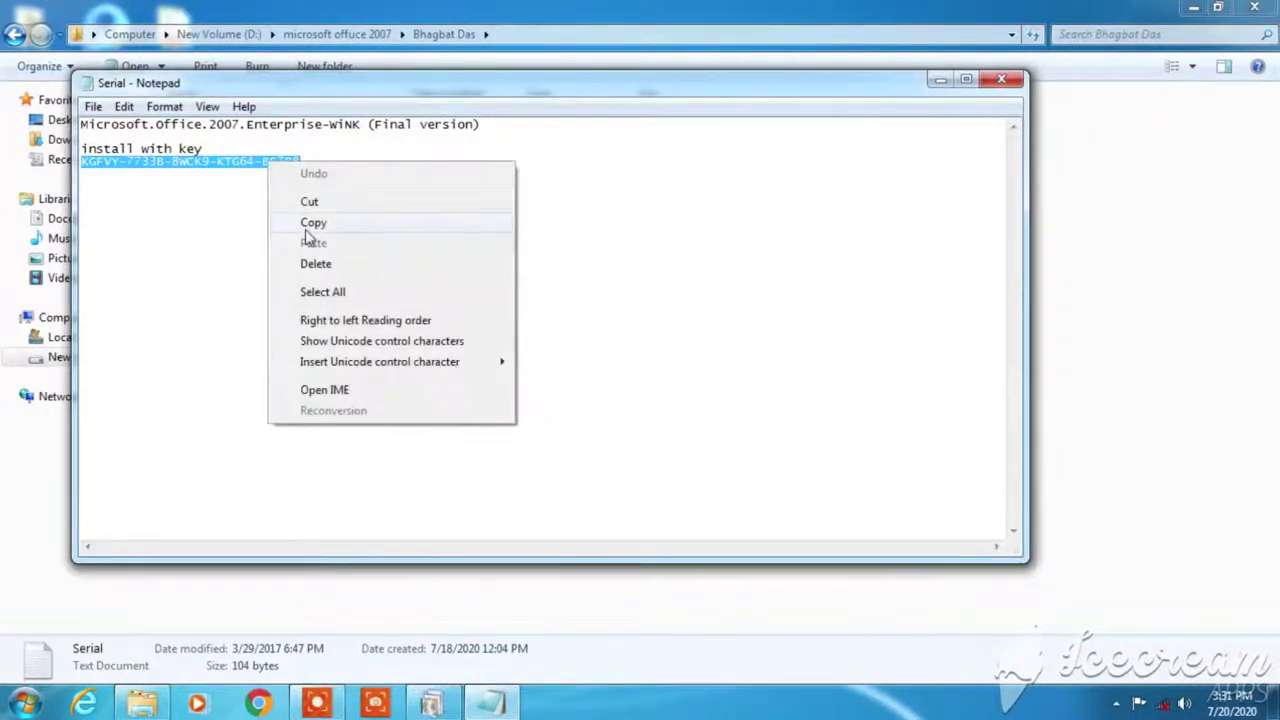
left_click(308, 222)
left_click(1001, 79)
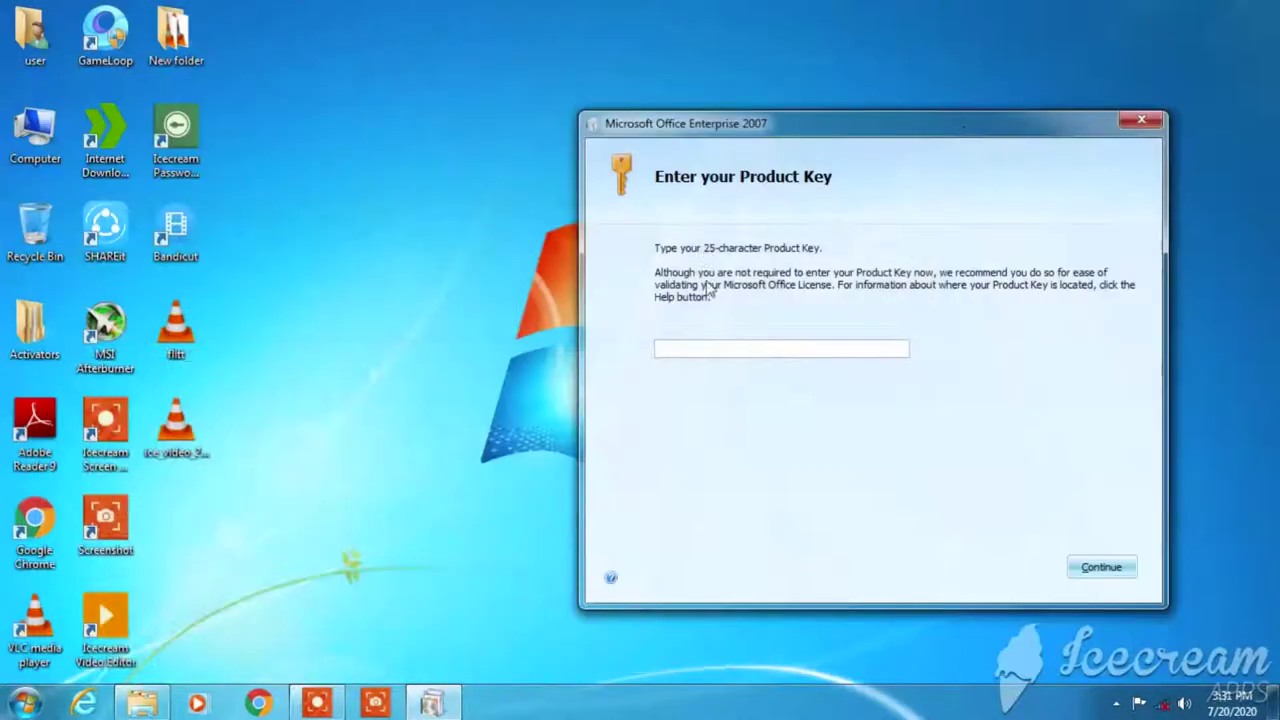
Step: Paste the copied product key into the Microsoft Office Enterprise 2007 setup and start the installation
left_click(703, 349)
right_click(701, 354)
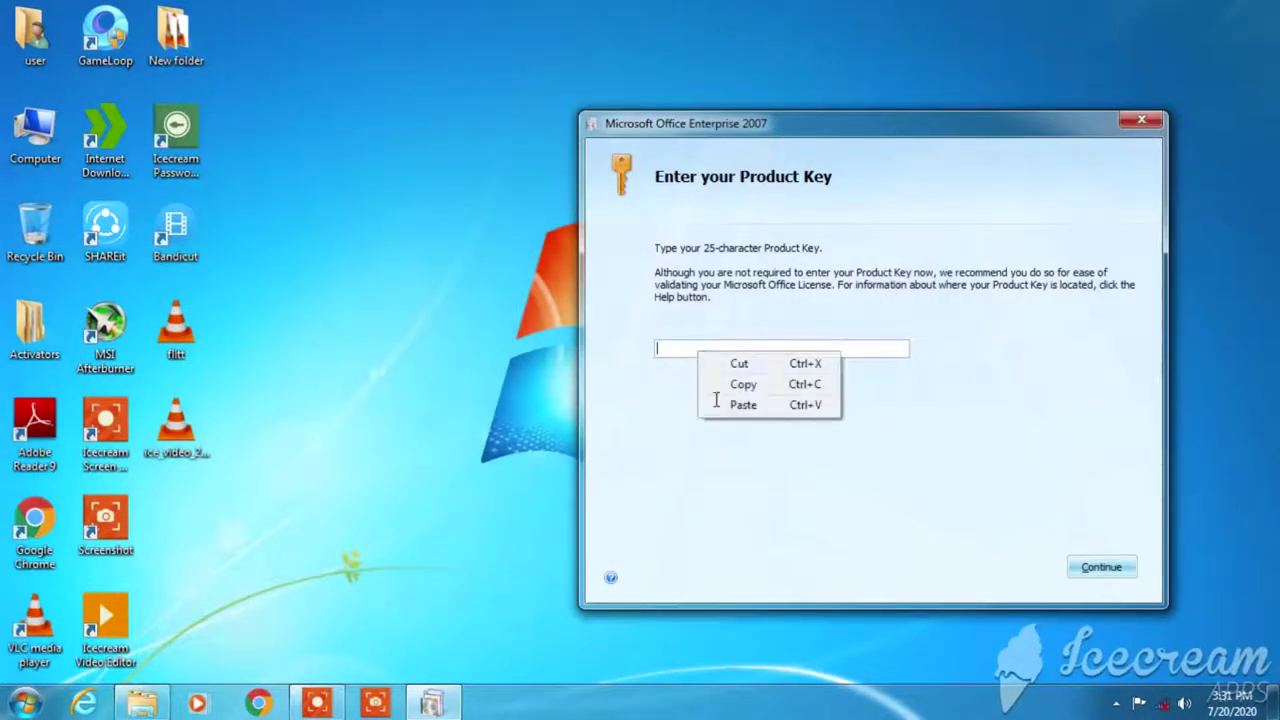
left_click(717, 402)
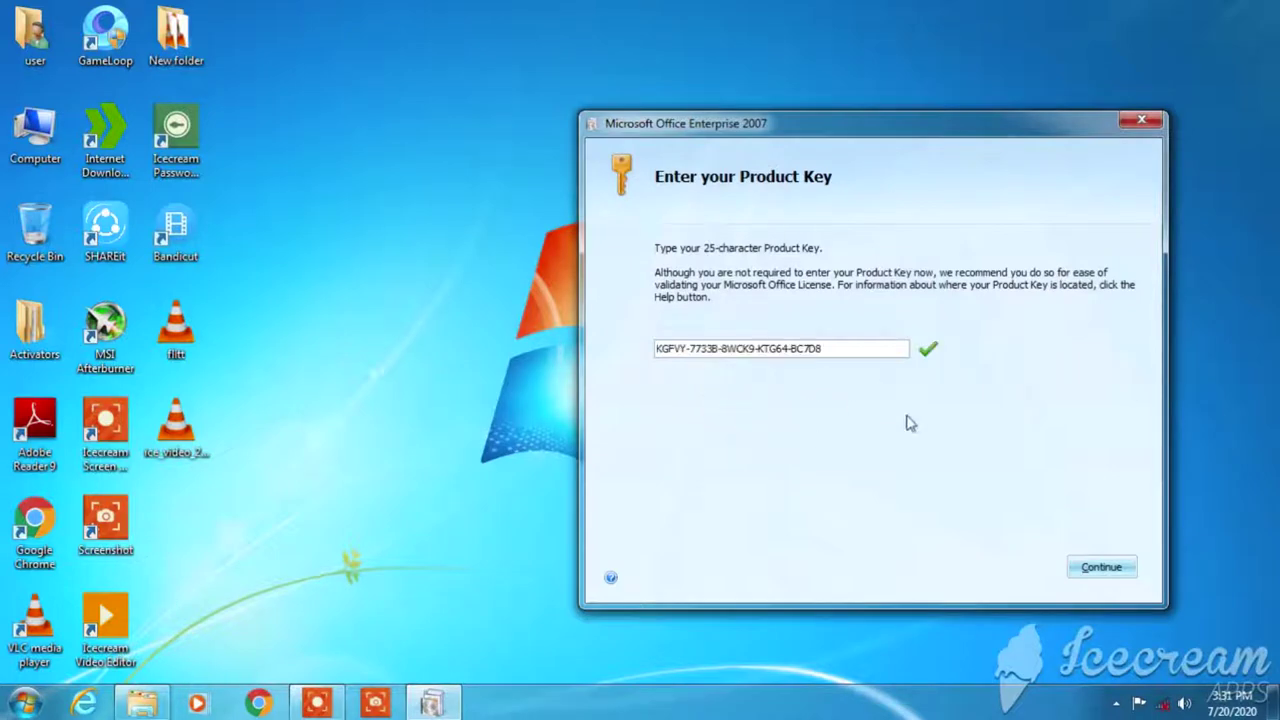
left_click(1100, 567)
left_click(890, 333)
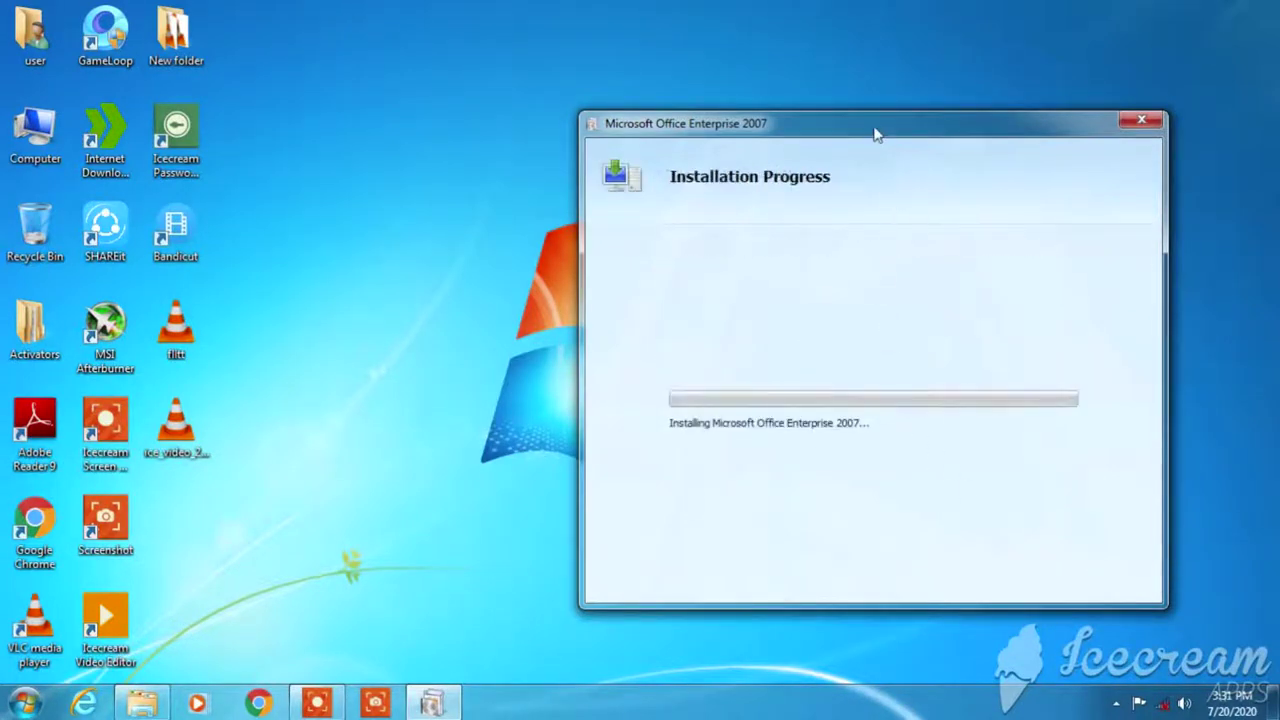
left_click_drag(823, 114, 733, 66)
right_click(716, 16)
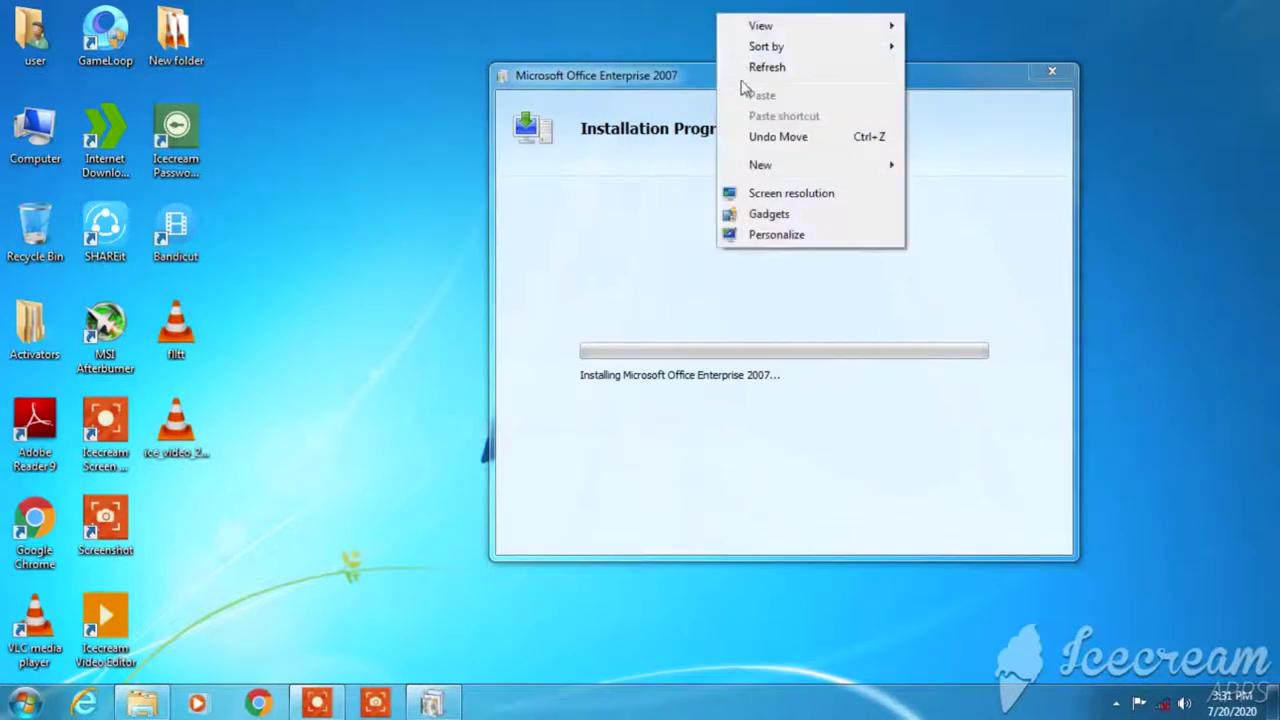
right_click(748, 42)
left_click(763, 94)
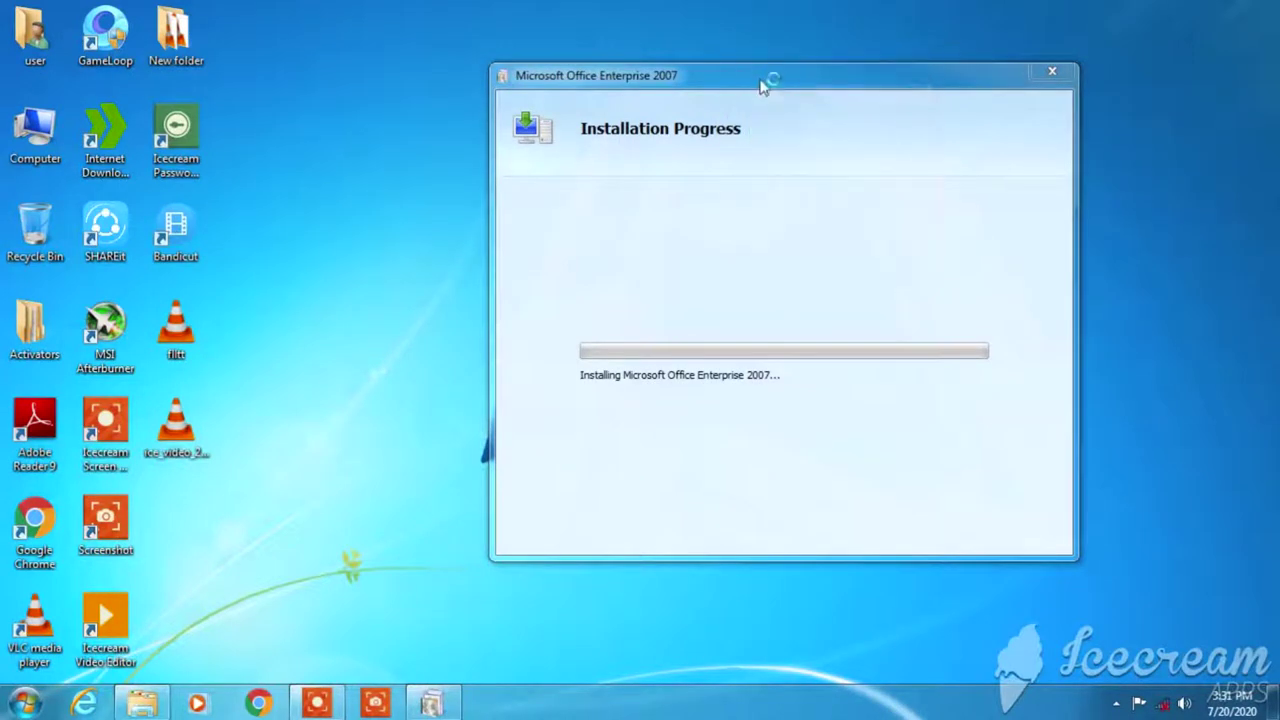
mouse_move(766, 83)
left_mouse_down()
mouse_move(812, 88)
mouse_move(783, 74)
left_mouse_up()
right_click(815, 36)
left_click(816, 89)
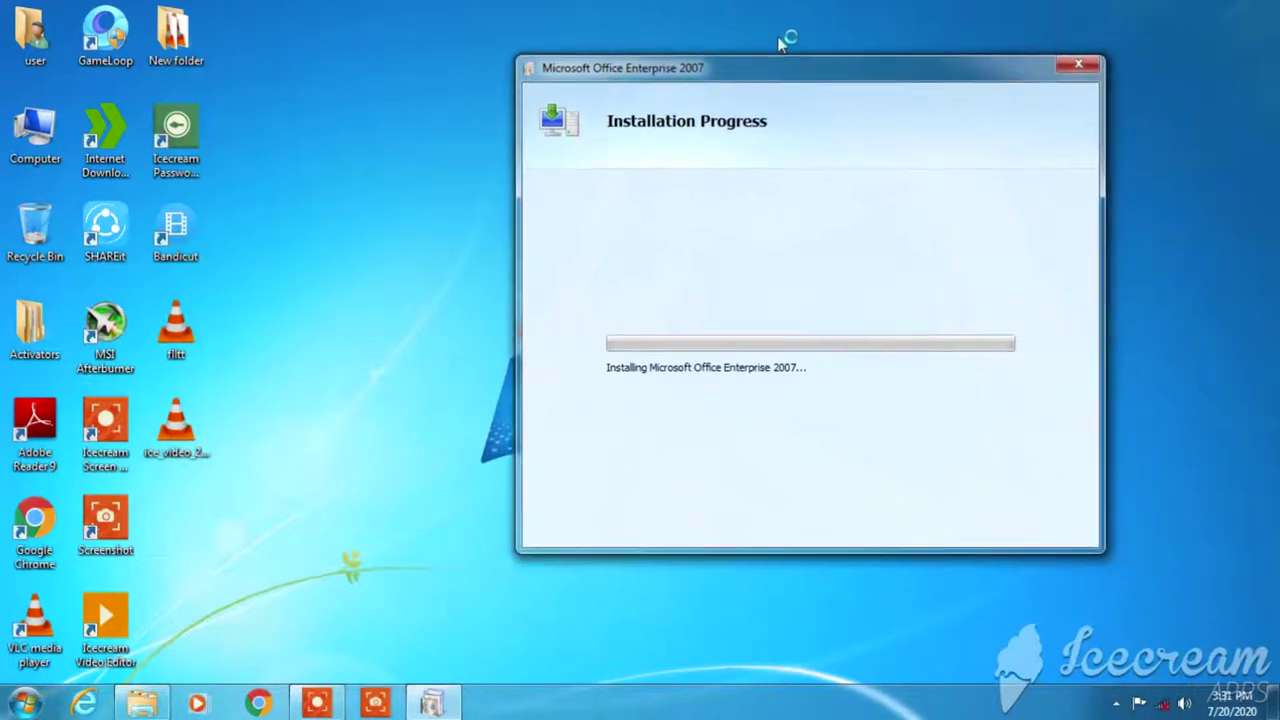
right_click(778, 33)
left_click(802, 90)
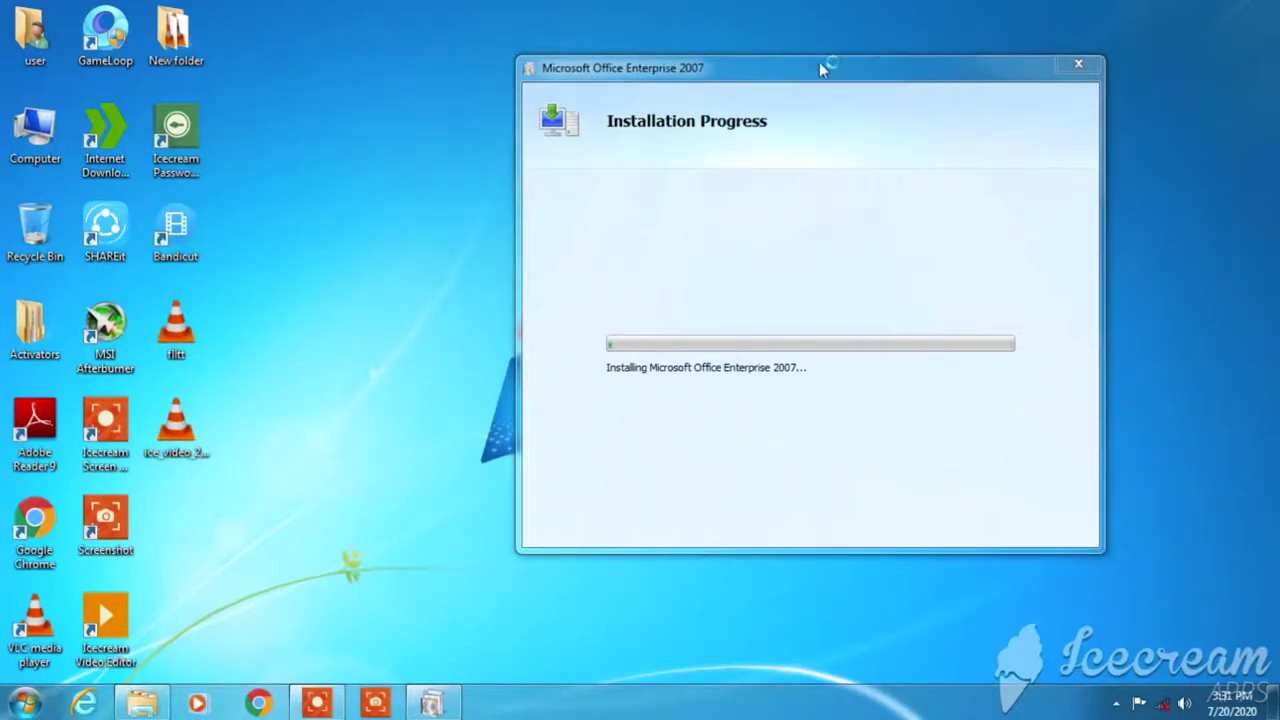
left_click(768, 62)
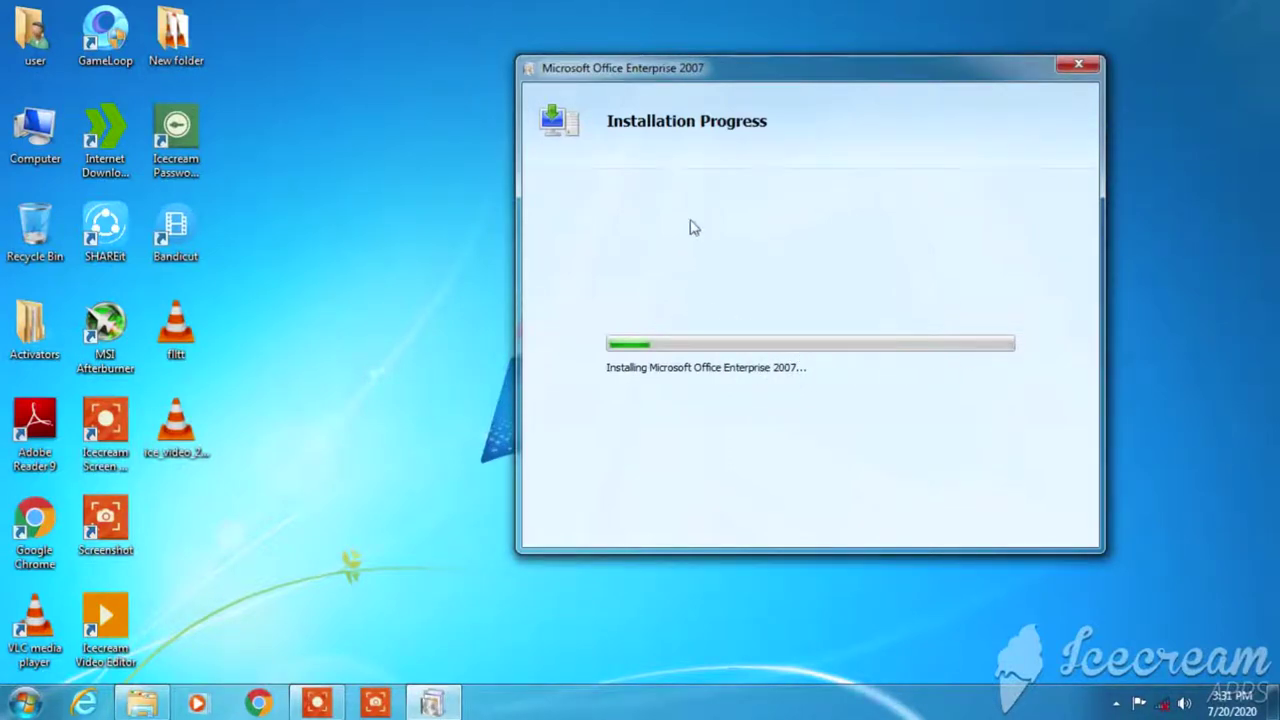
right_click(777, 33)
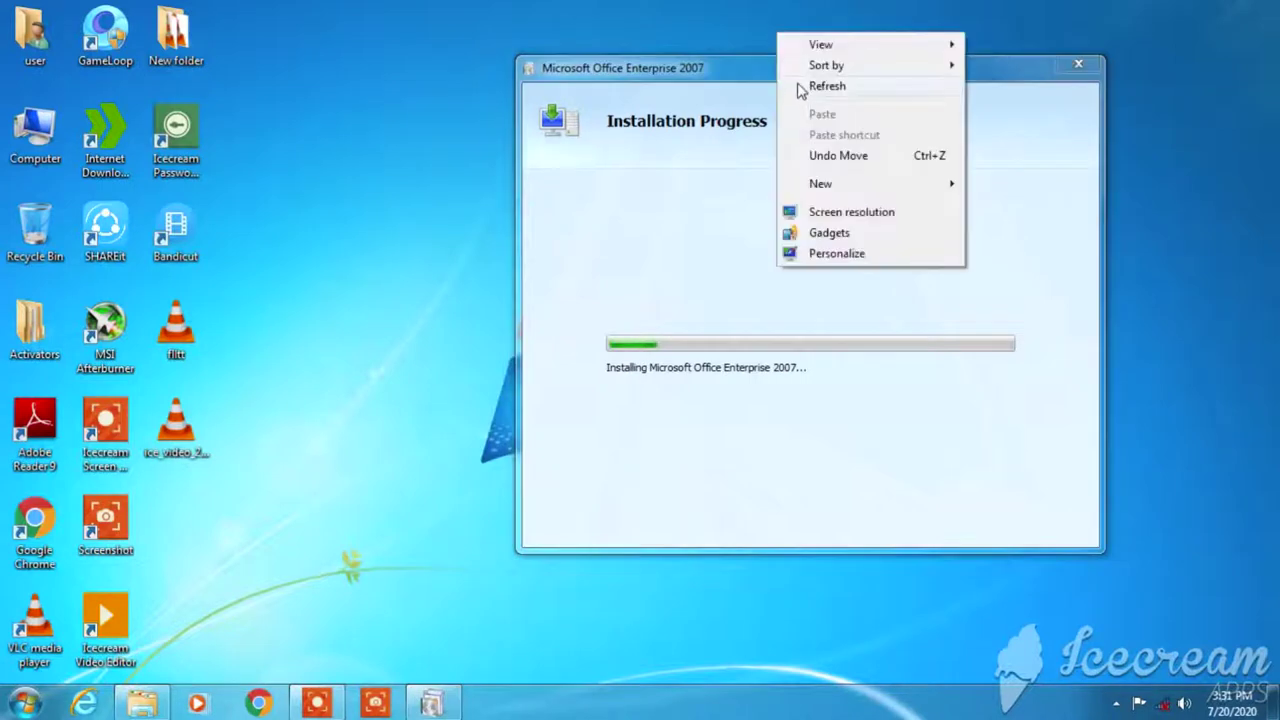
left_click(800, 88)
left_click(782, 70)
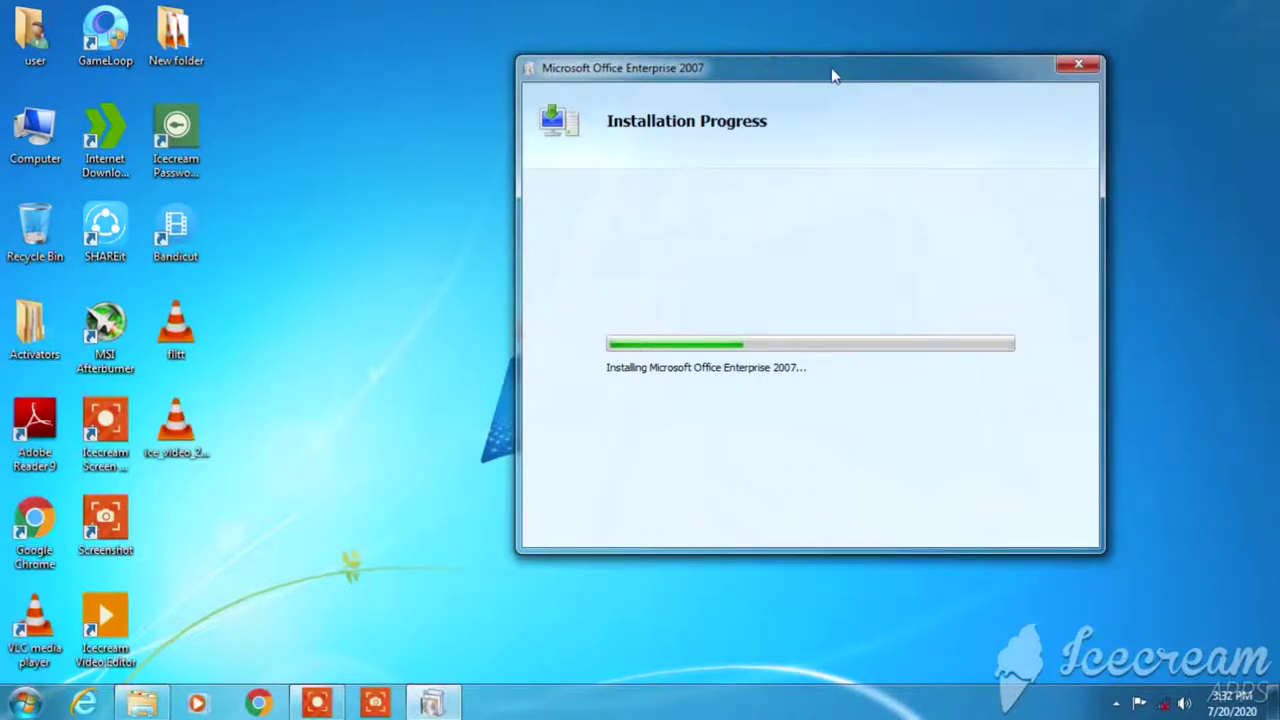
left_click_drag(834, 74, 818, 74)
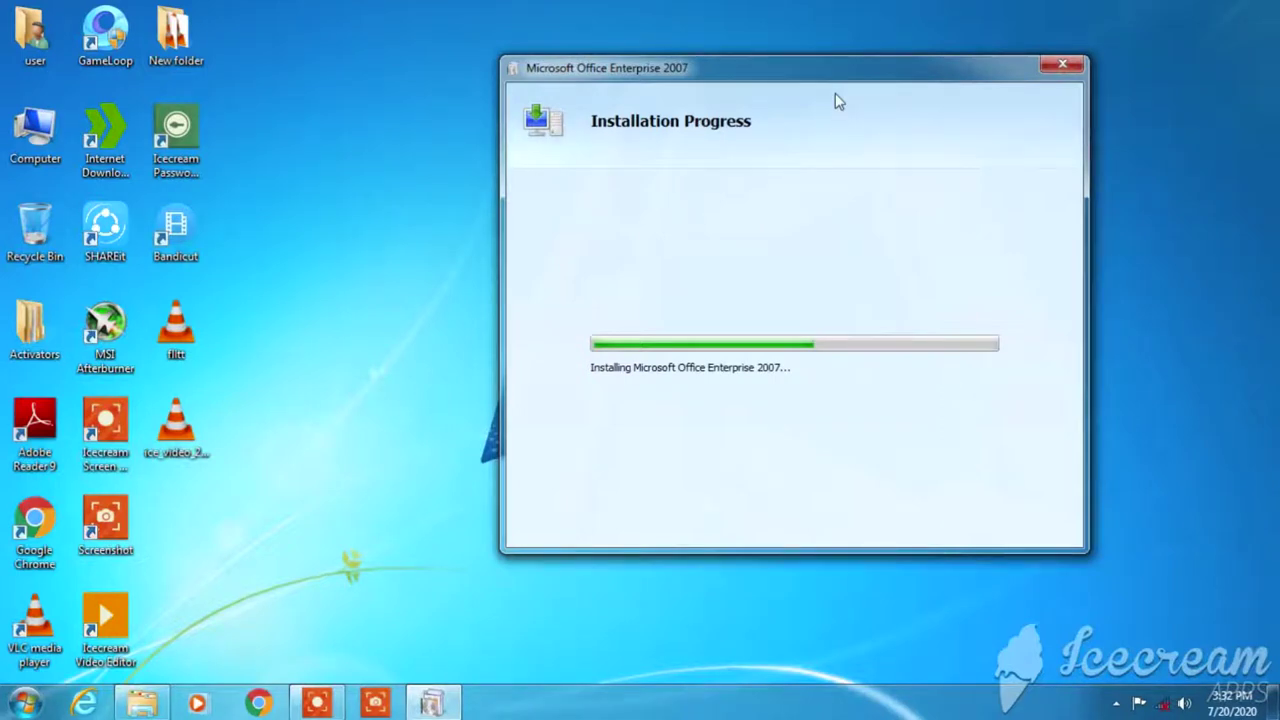
left_click(318, 703)
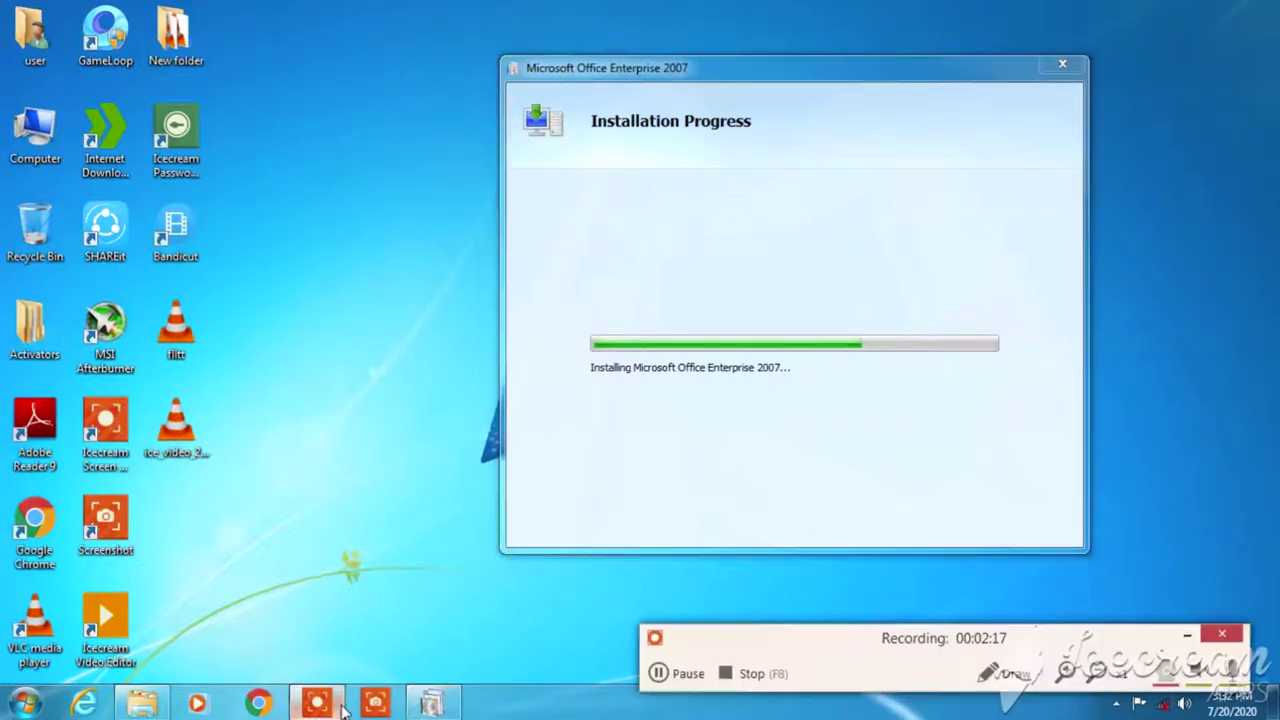
left_click(660, 673)
left_click(665, 671)
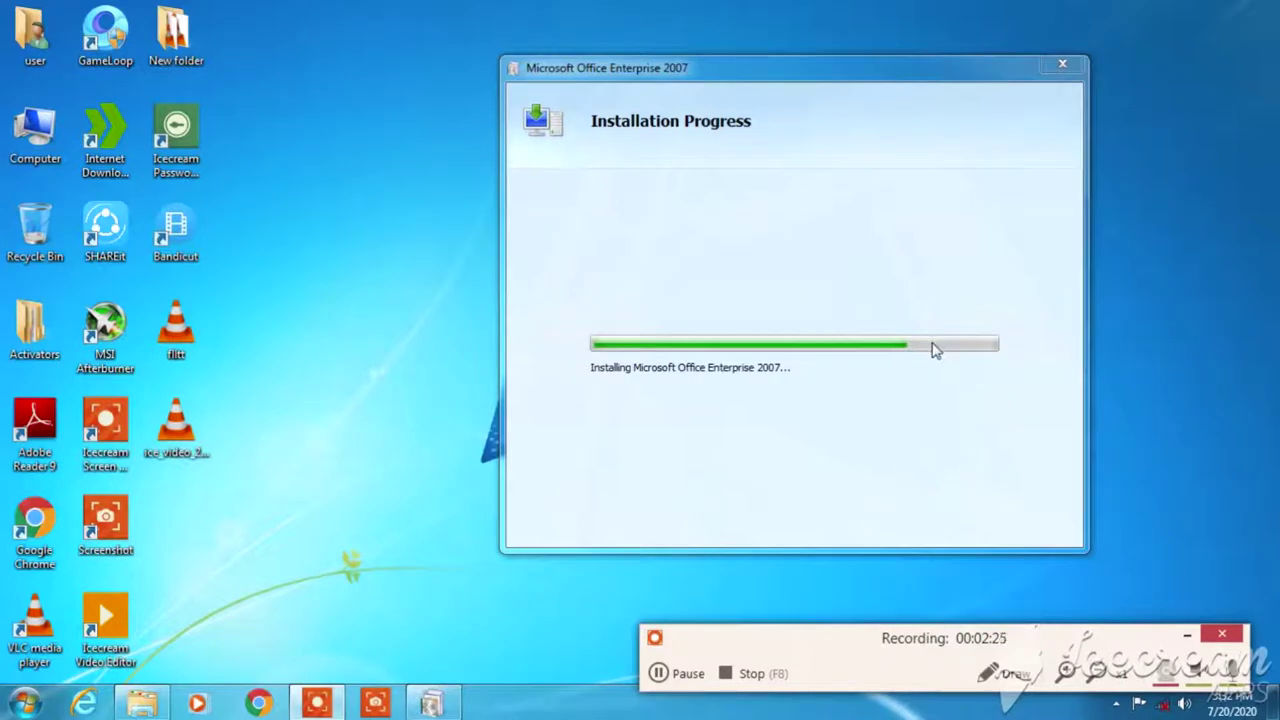
right_click(763, 31)
left_click(792, 86)
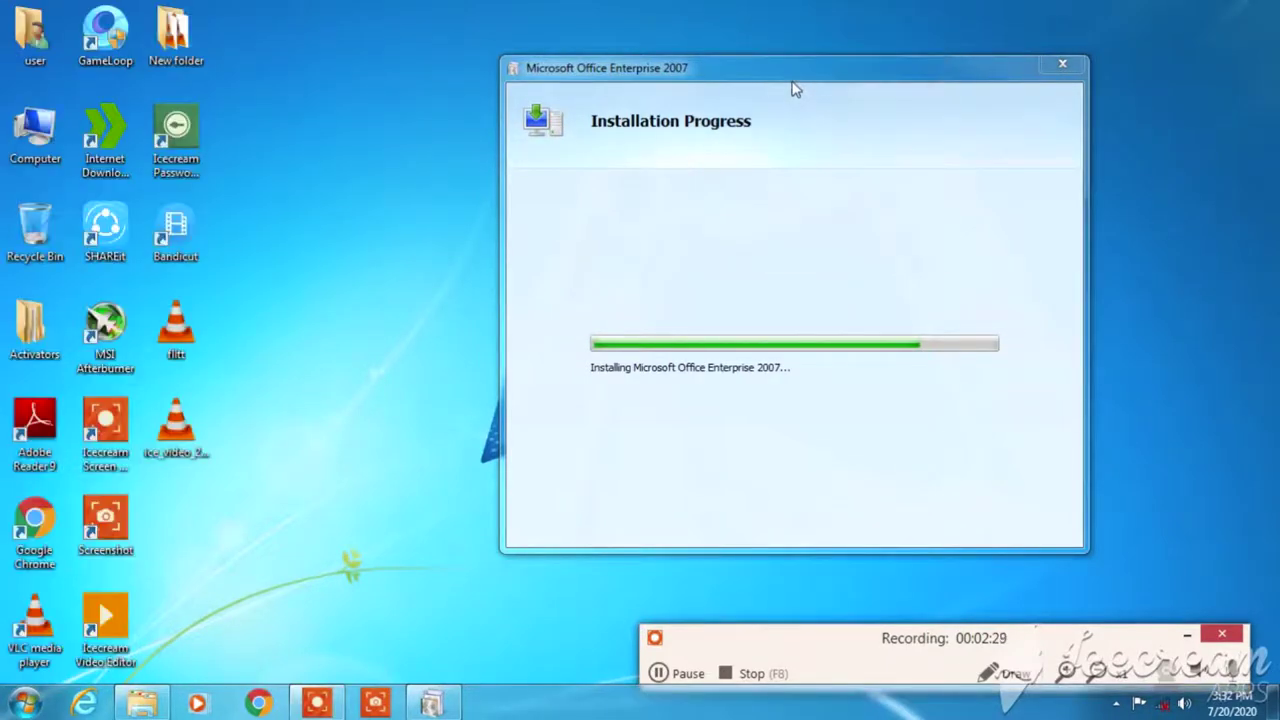
left_click(781, 78)
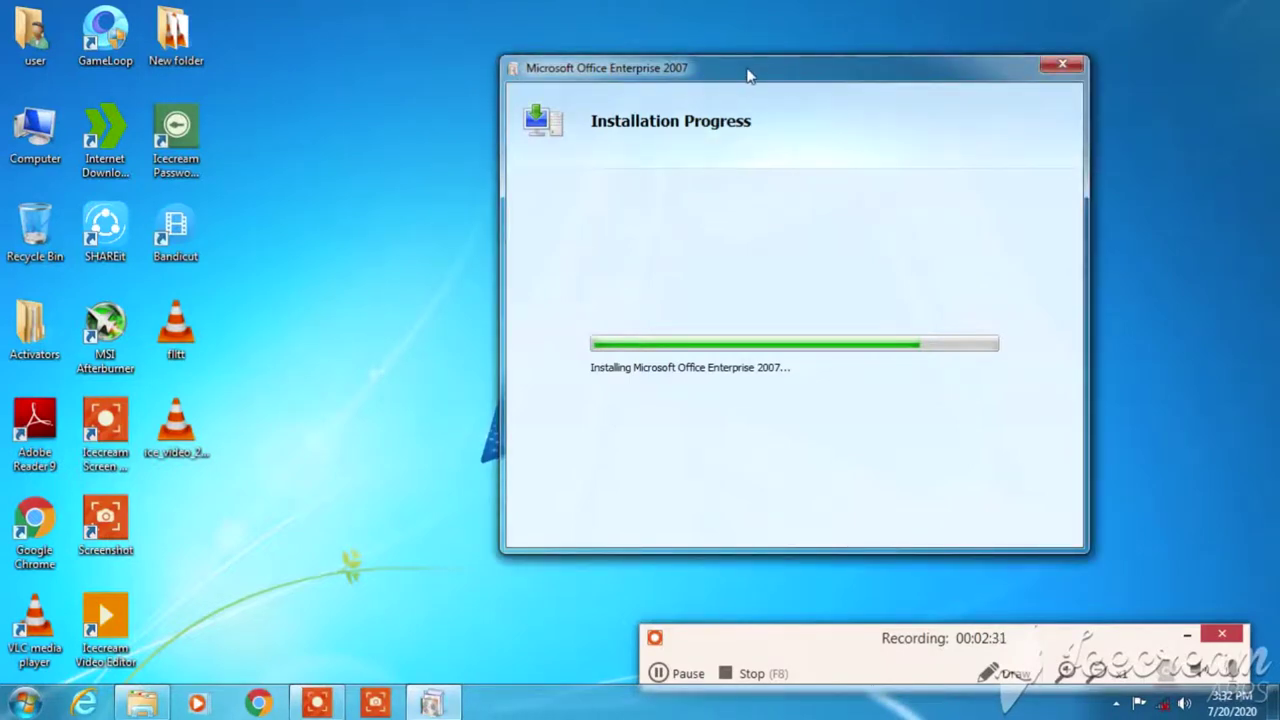
mouse_move(751, 74)
left_mouse_down()
mouse_move(711, 94)
mouse_move(727, 77)
left_mouse_up()
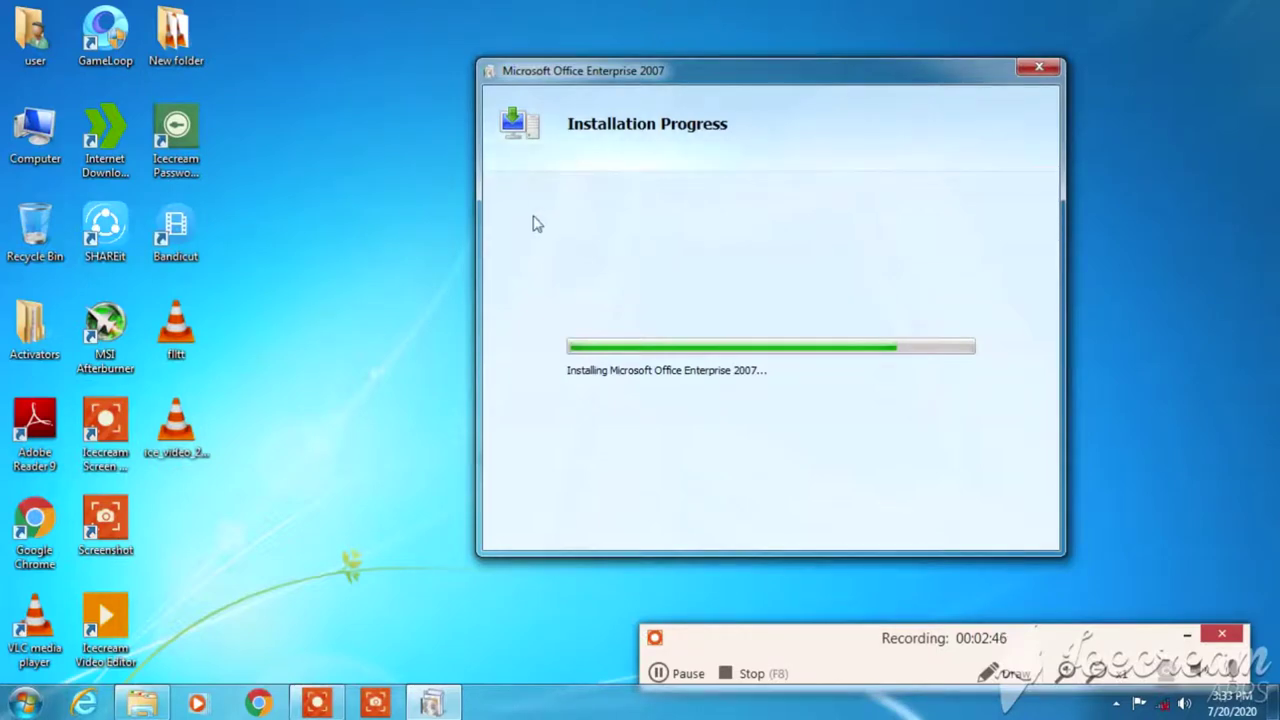
Step: Reopen the Serial text file in a maximized window and examine the line with the product key
left_click(168, 705)
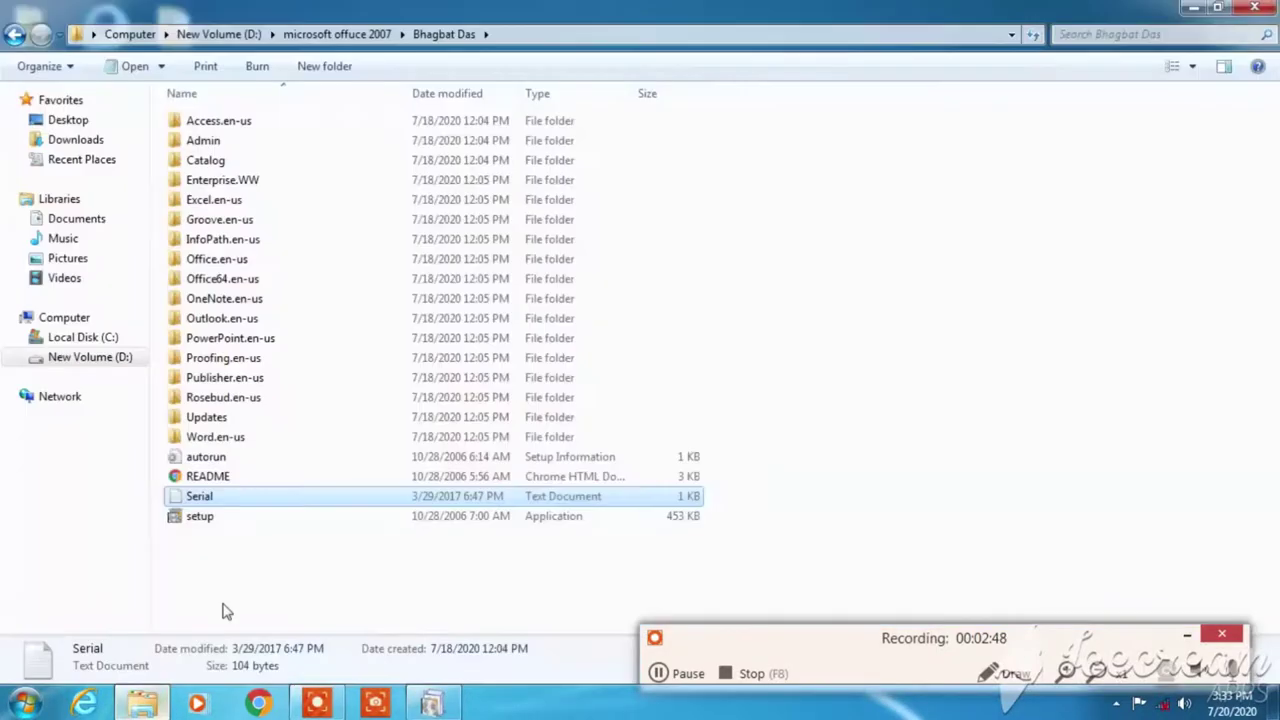
double_click(268, 495)
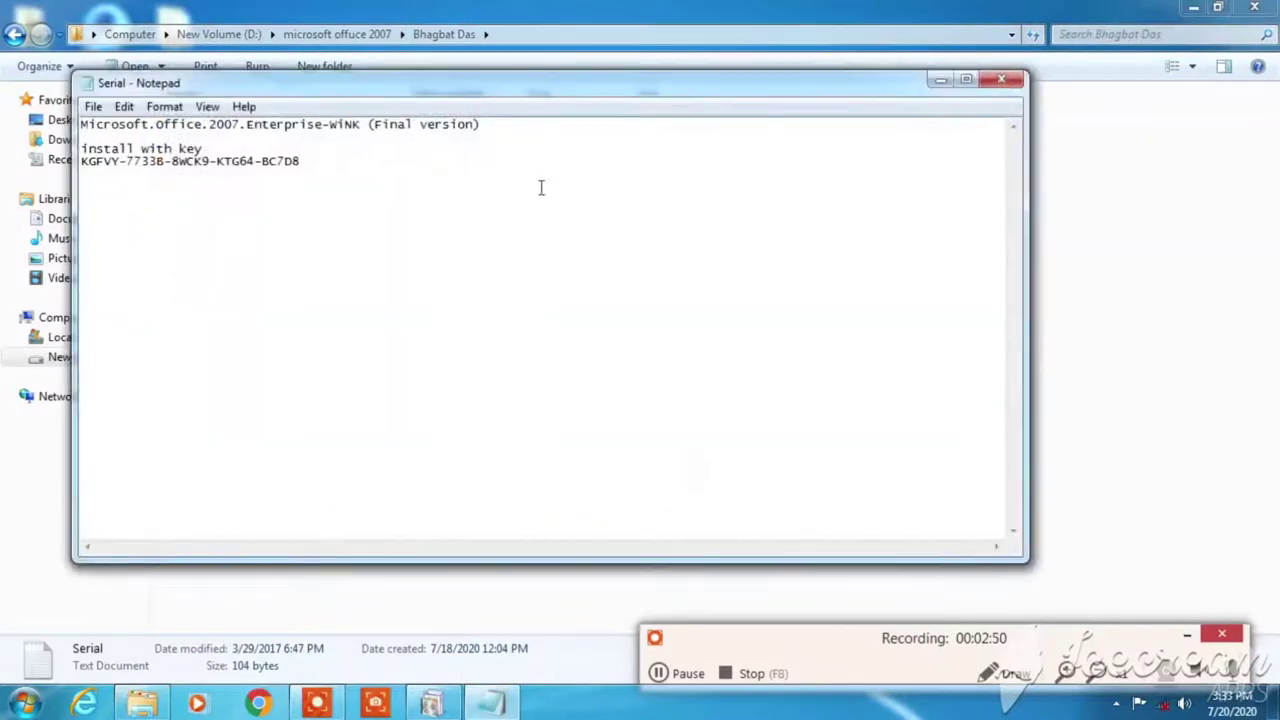
left_click(977, 81)
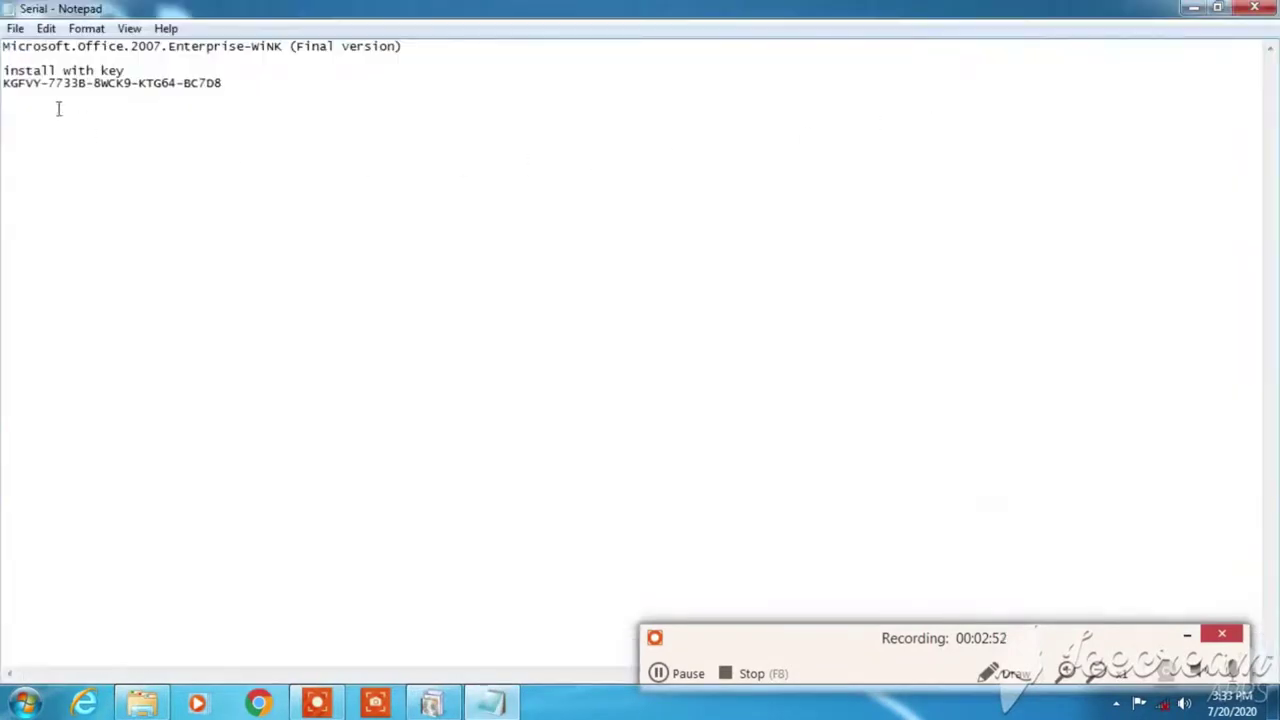
left_click_drag(3, 84, 223, 90)
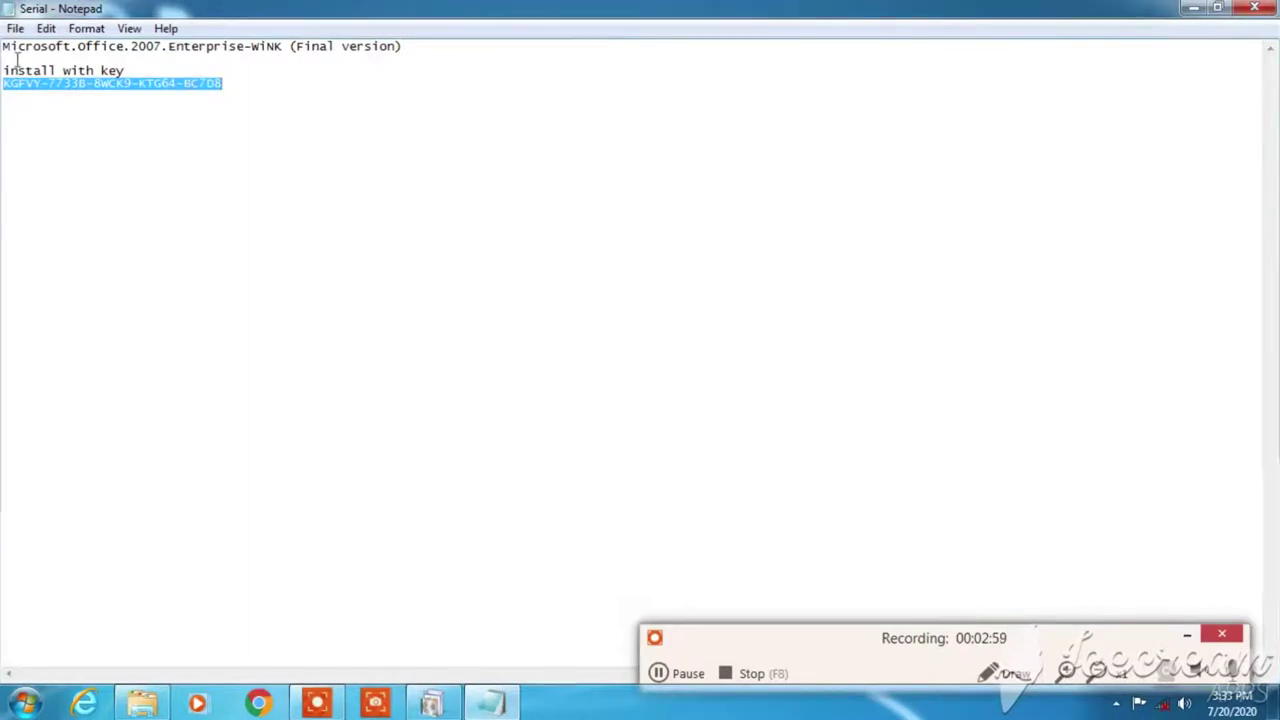
left_click(128, 114)
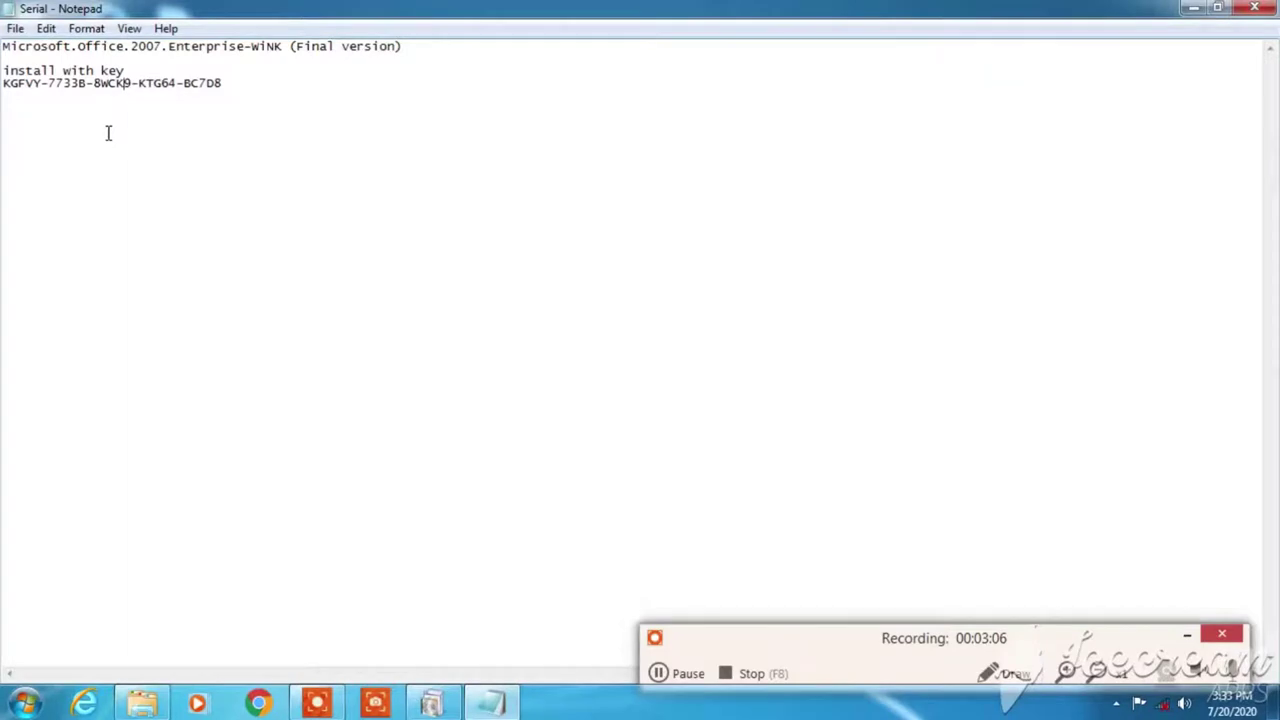
Step: Close the Serial text file, let the Office Enterprise 2007 installation finish, and close the setup window
left_click(297, 82)
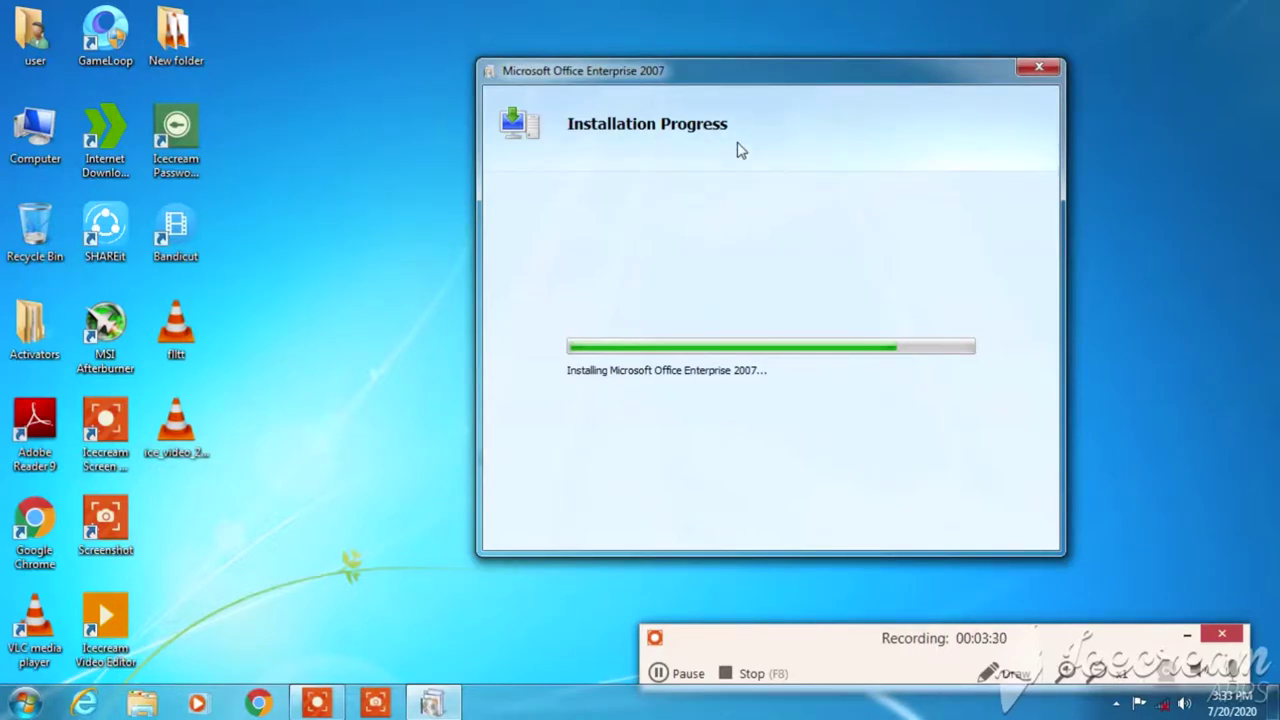
left_click(668, 675)
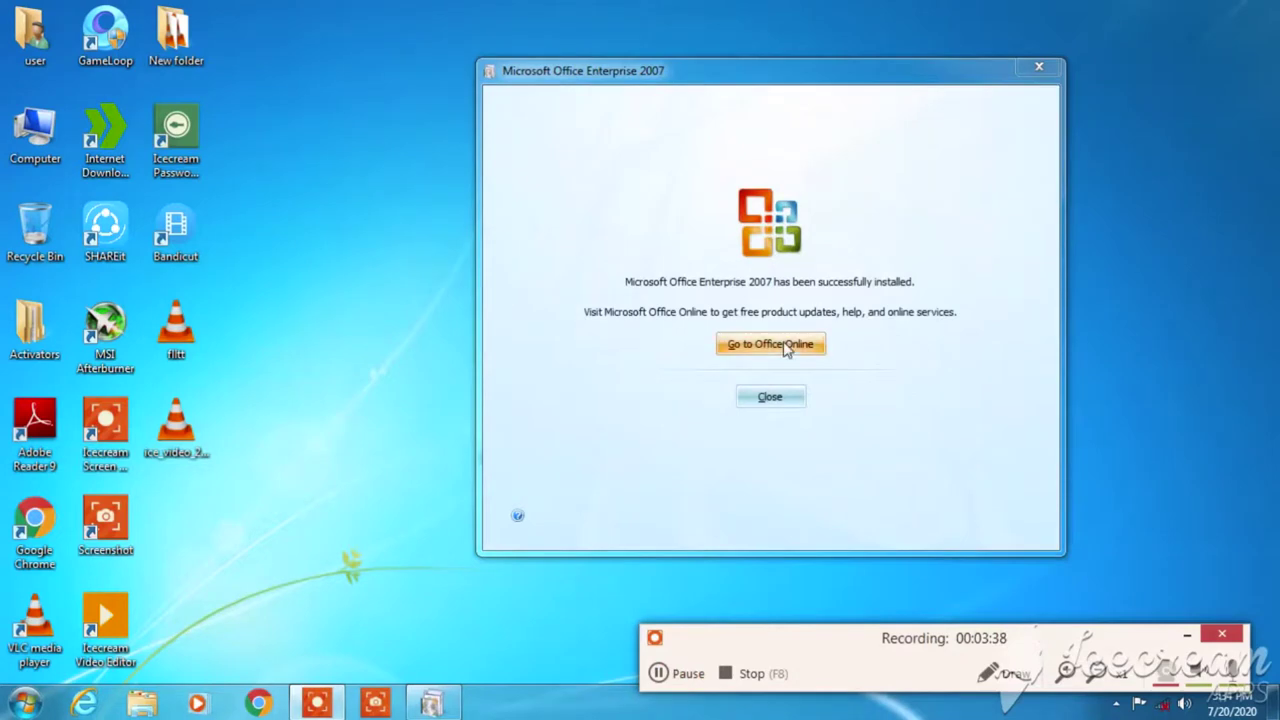
left_click(770, 397)
right_click(710, 172)
right_click(740, 237)
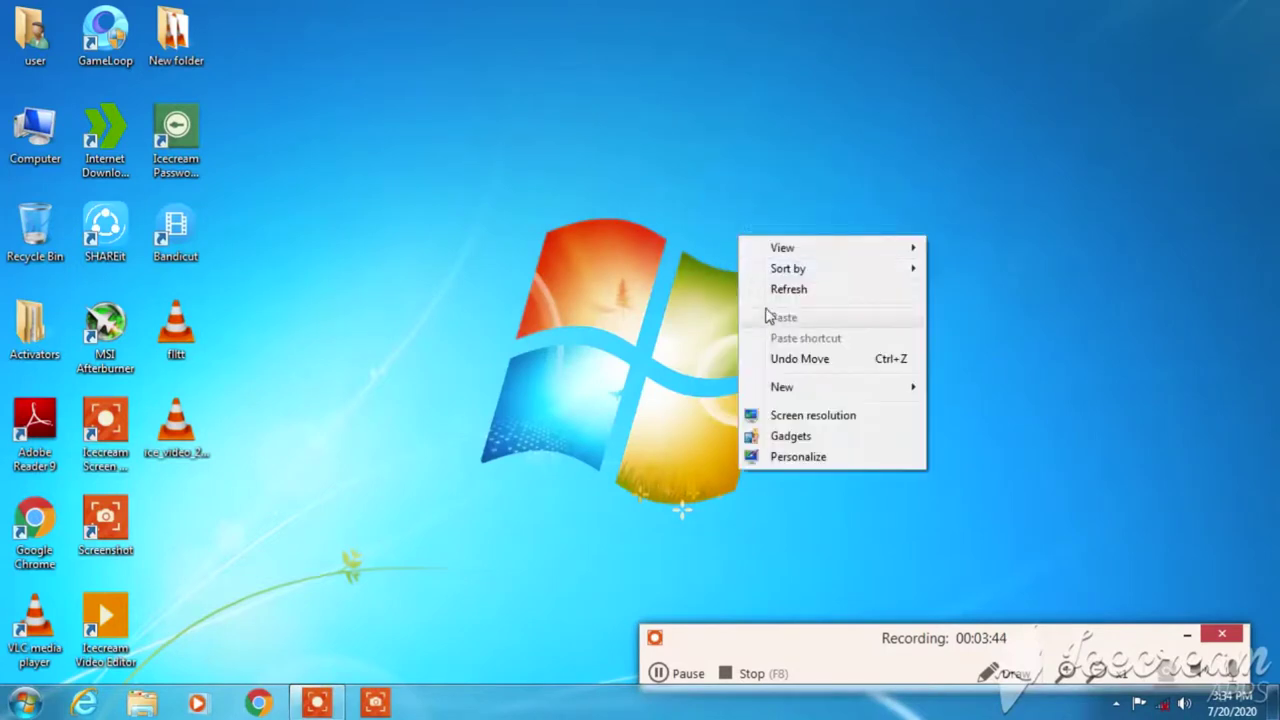
left_click(770, 289)
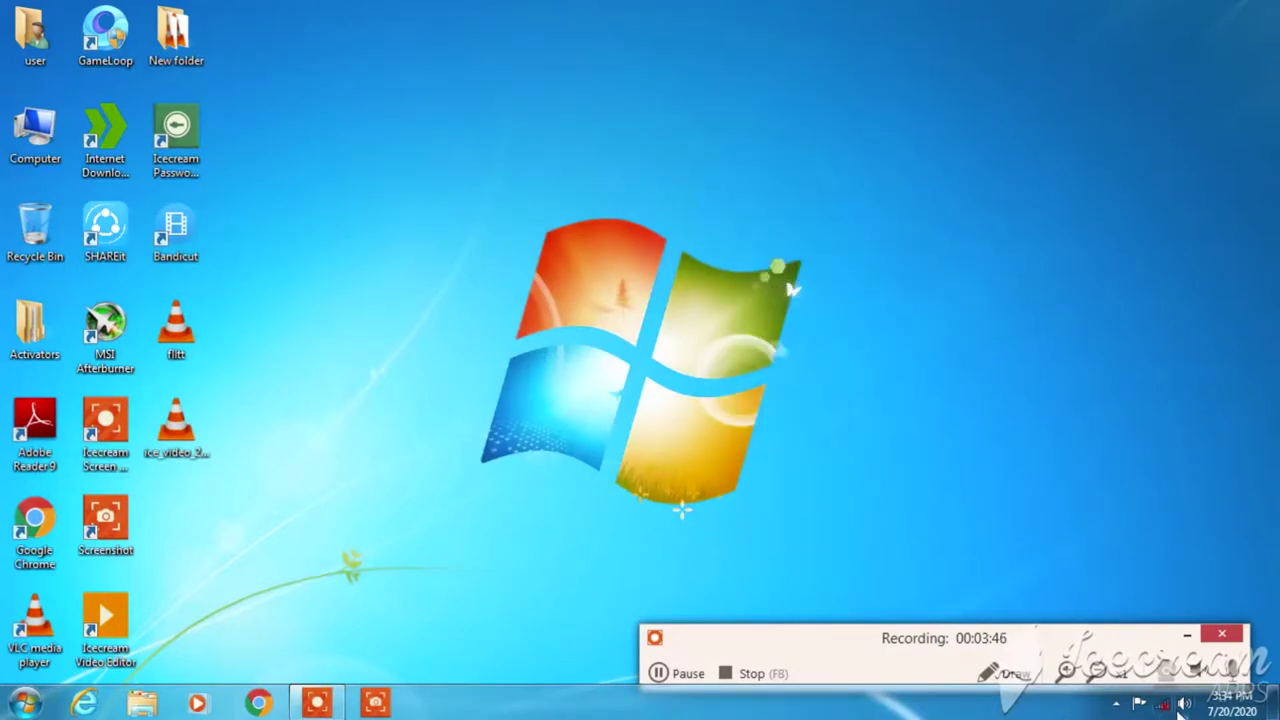
right_click(516, 140)
left_click(572, 192)
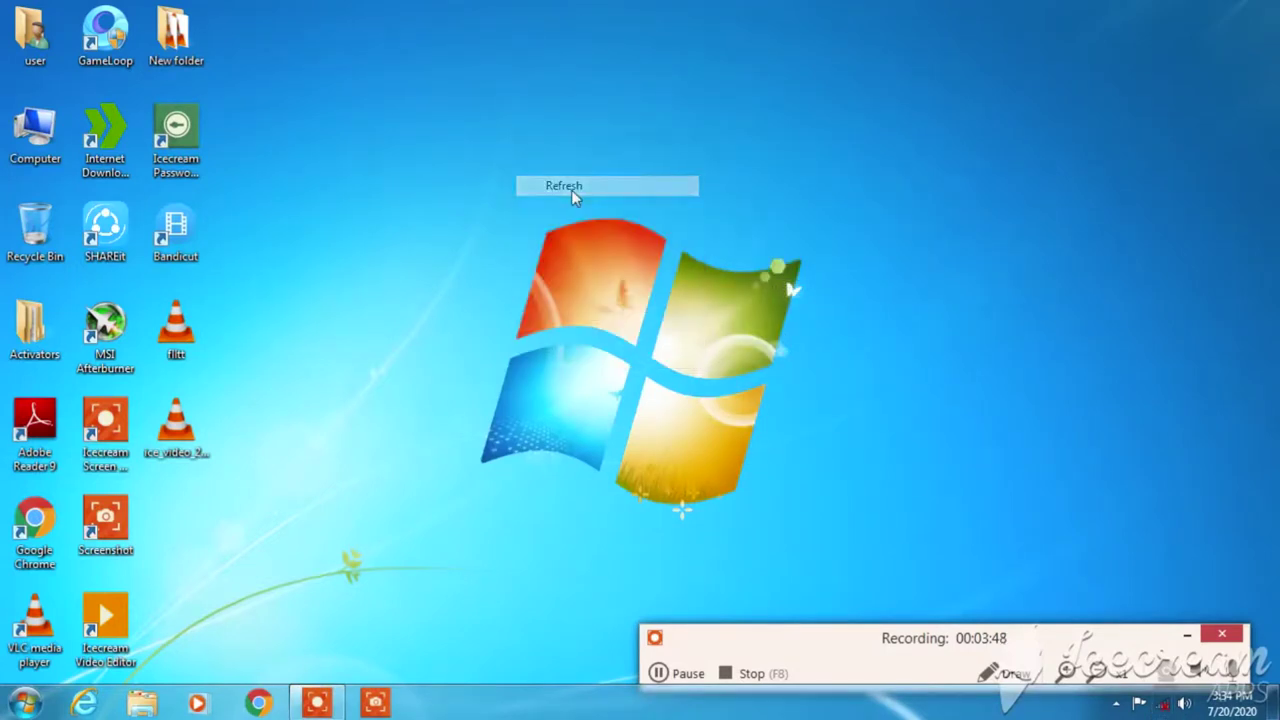
Step: Launch Microsoft Office Word 2007 from the Microsoft Office group of installed programs
left_click(24, 703)
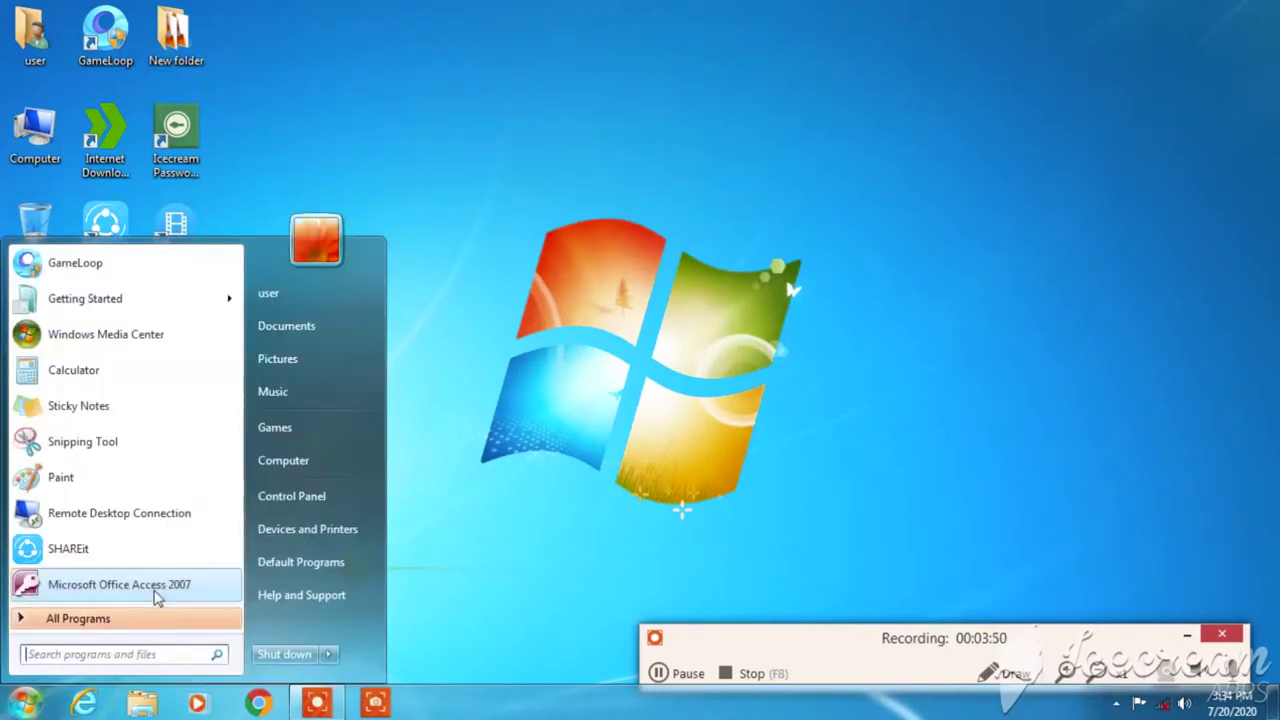
left_click(146, 618)
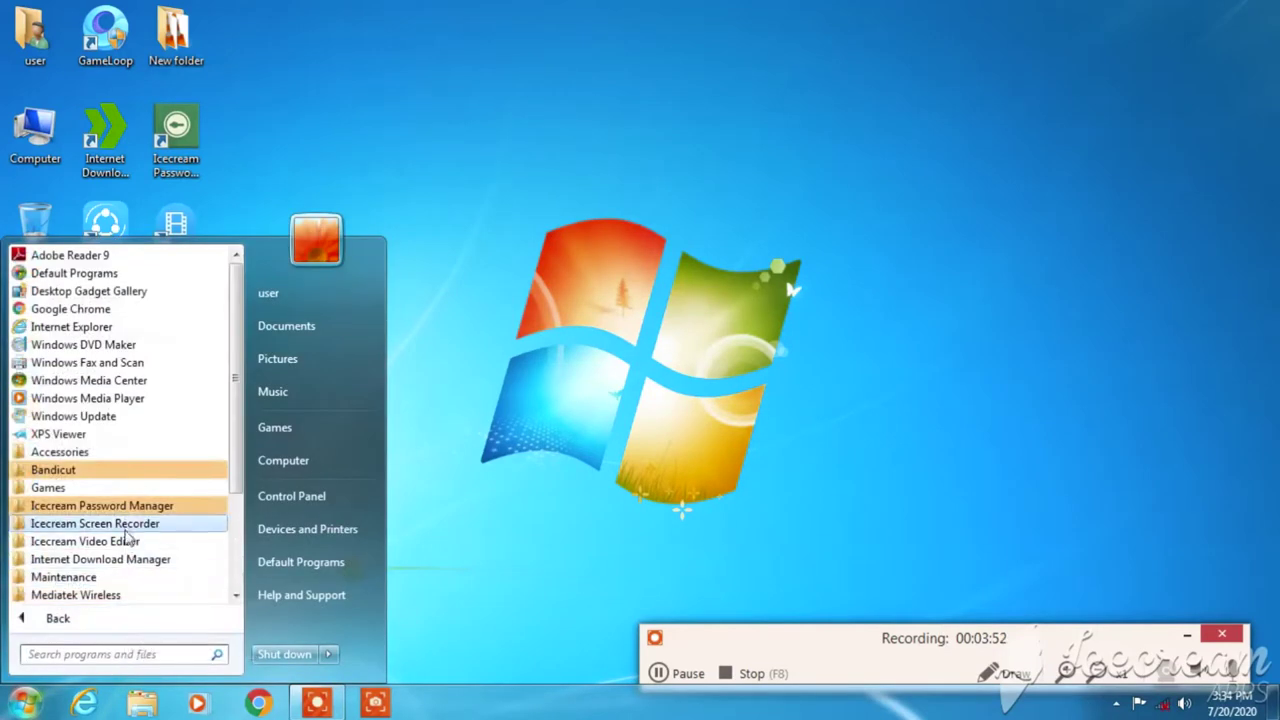
scroll(108, 592, "down", 1)
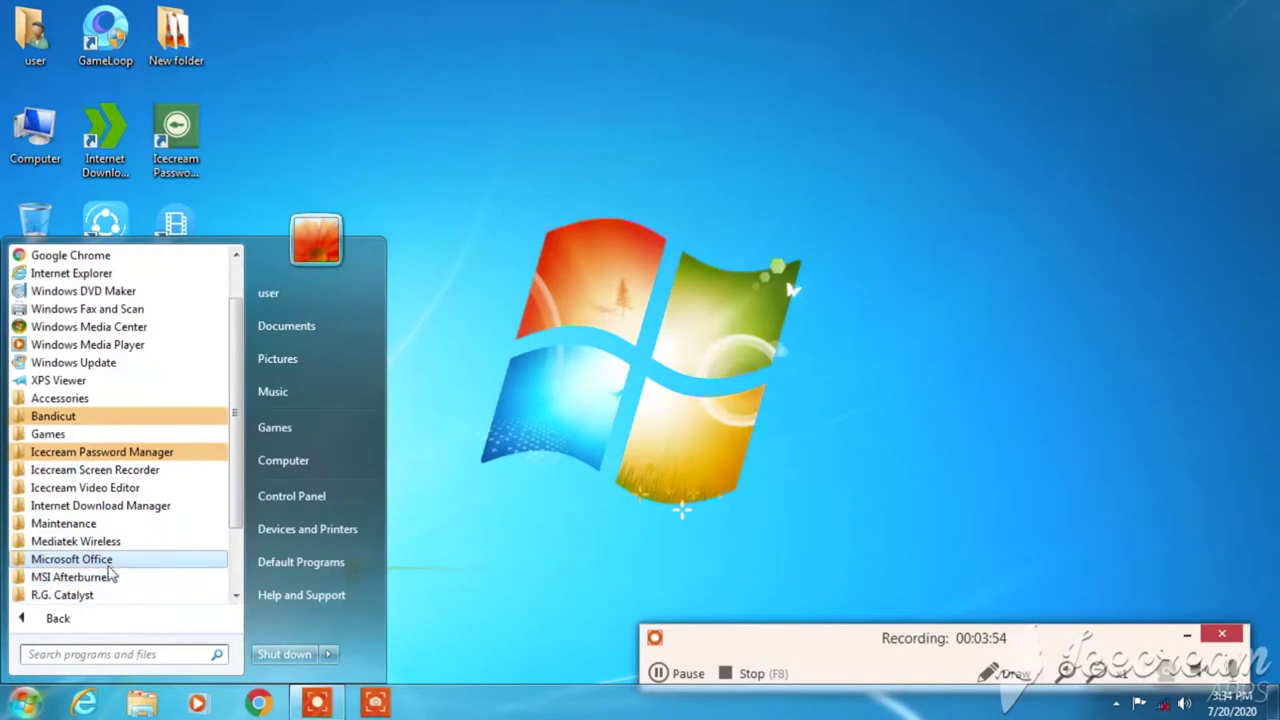
left_click(110, 561)
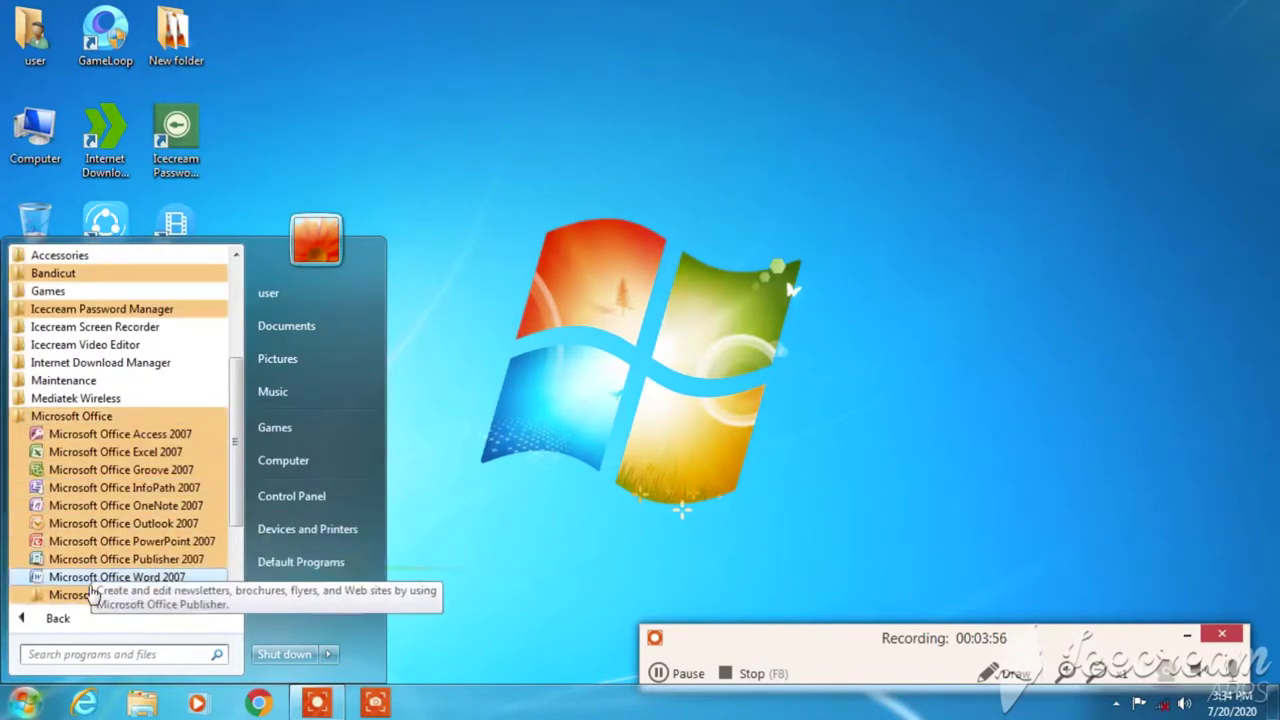
left_click(92, 578)
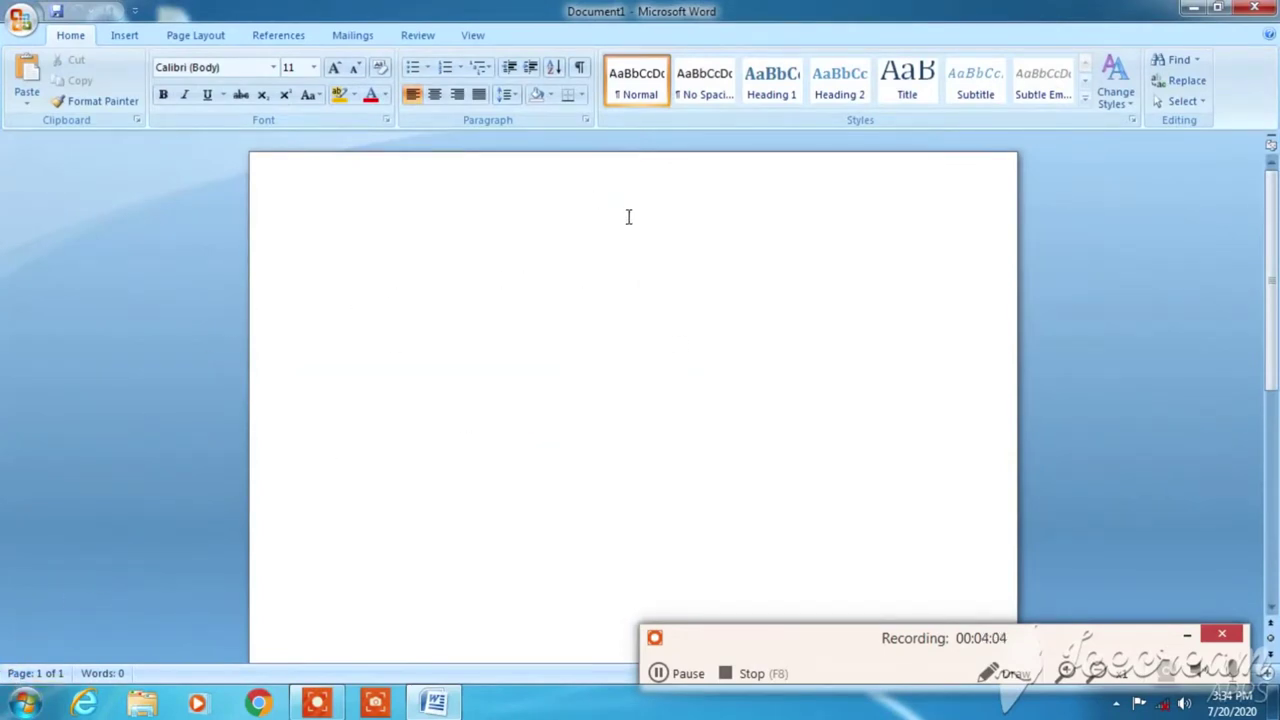
Step: Look through Word's Insert, Page Layout, References, Mailings, Review and View commands, and close Word
left_click(124, 35)
left_click(195, 35)
left_click(278, 35)
left_click(352, 35)
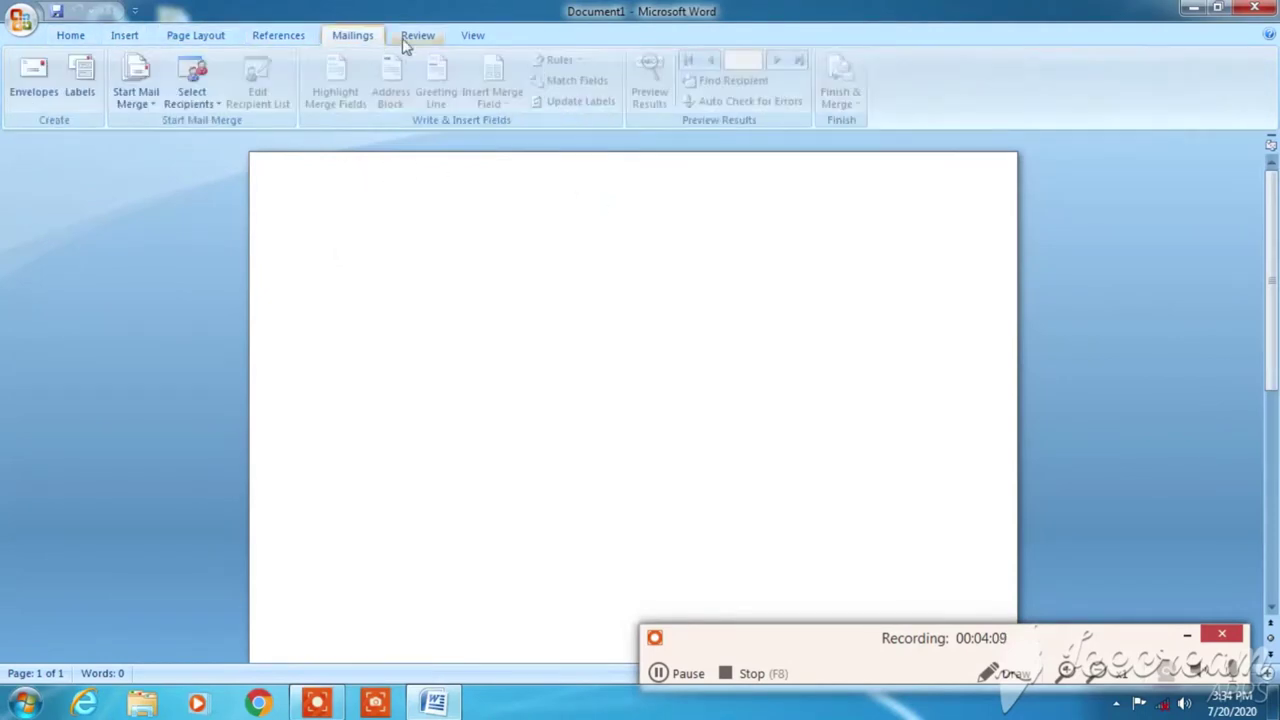
left_click(417, 35)
left_click(472, 35)
left_click(1254, 8)
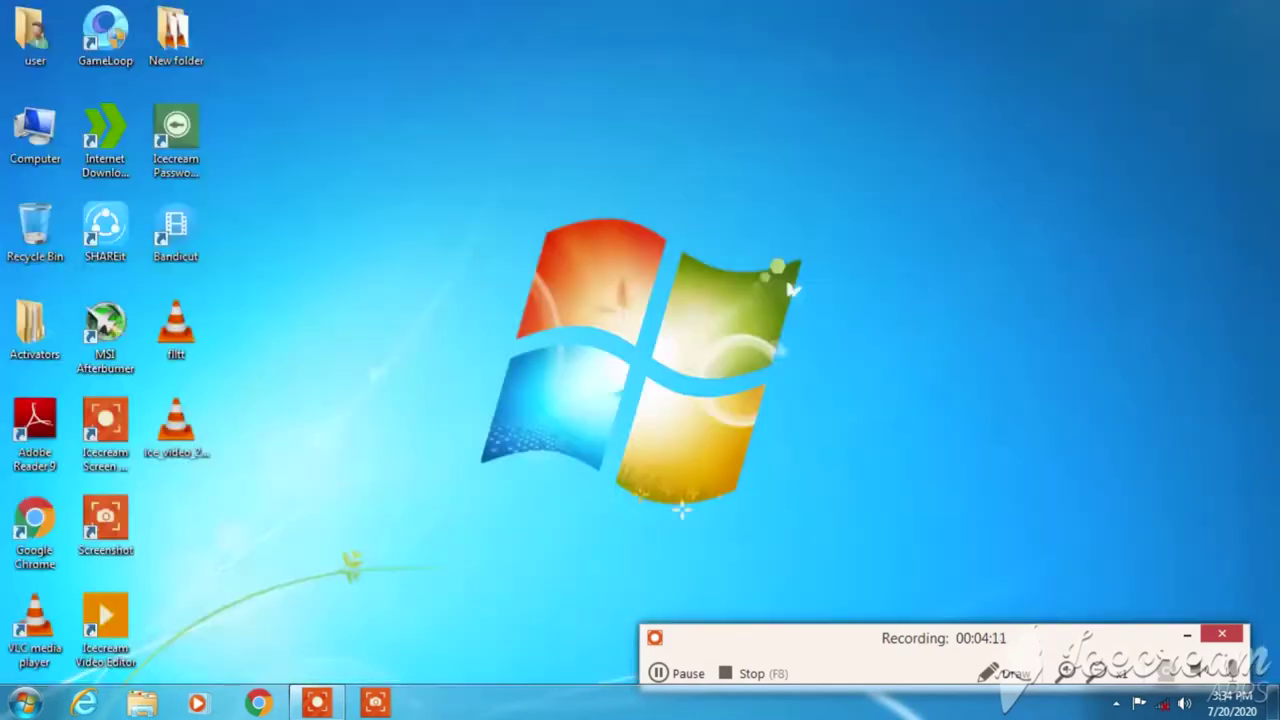
Step: Expand the Microsoft Office group in the list of all programs to view the installed Office applications
left_click(24, 703)
left_click(40, 617)
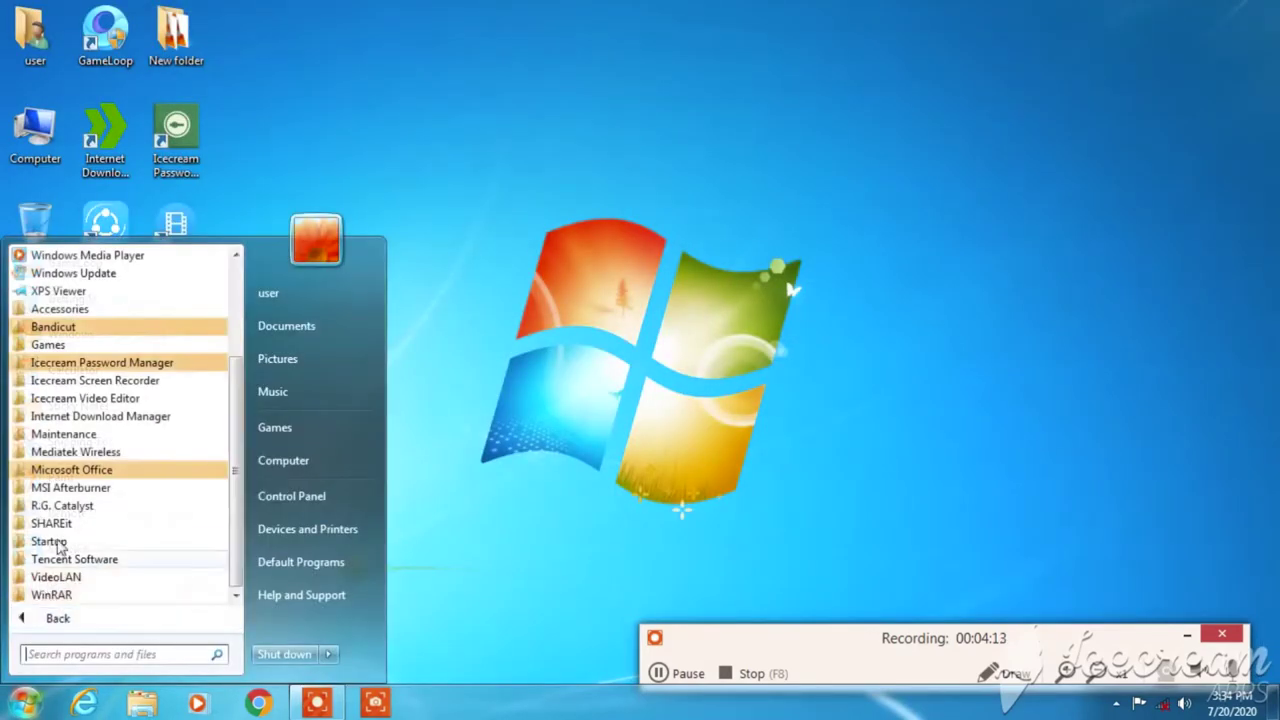
left_click(80, 474)
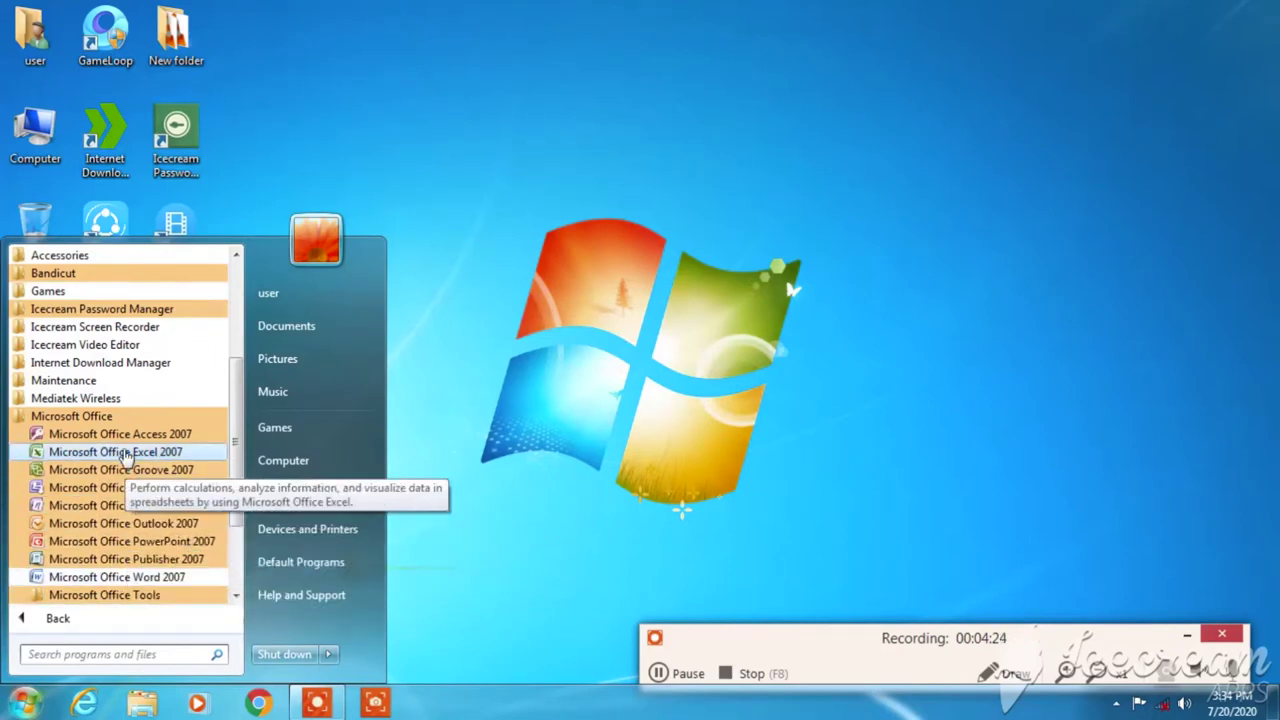
right_click(503, 207)
left_click(523, 251)
right_click(523, 255)
right_click(556, 317)
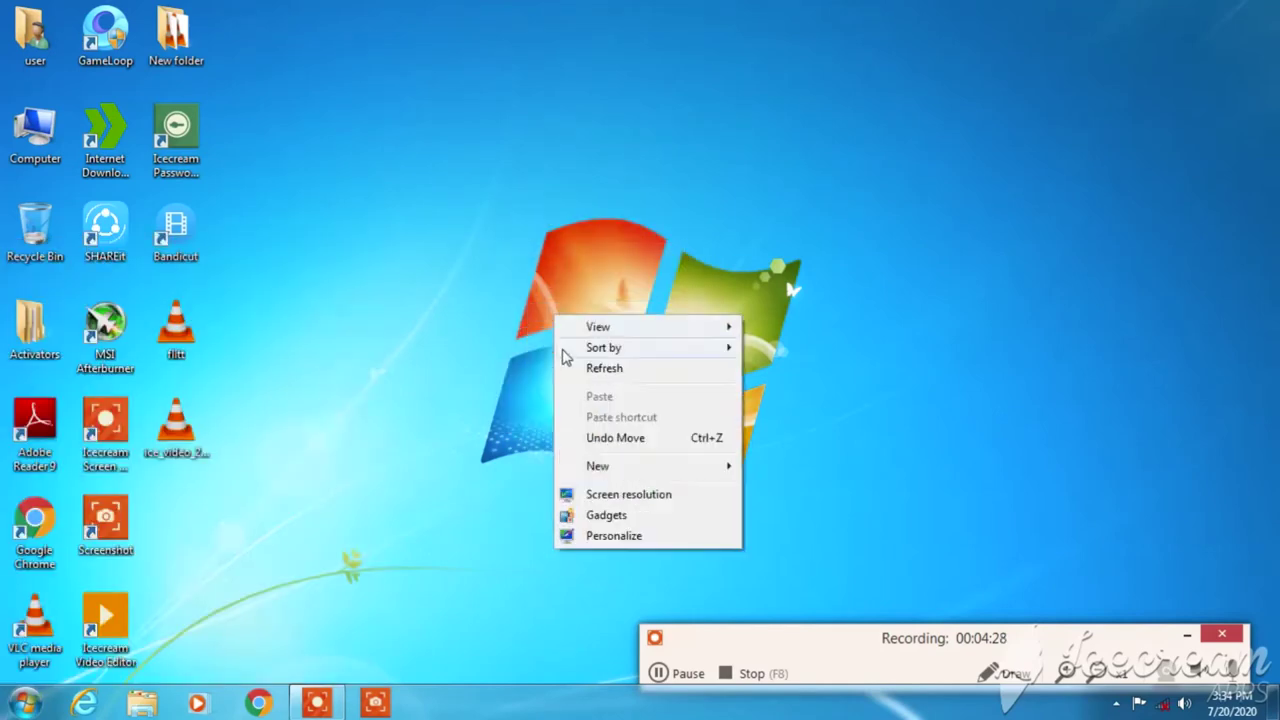
left_click(572, 366)
right_click(635, 208)
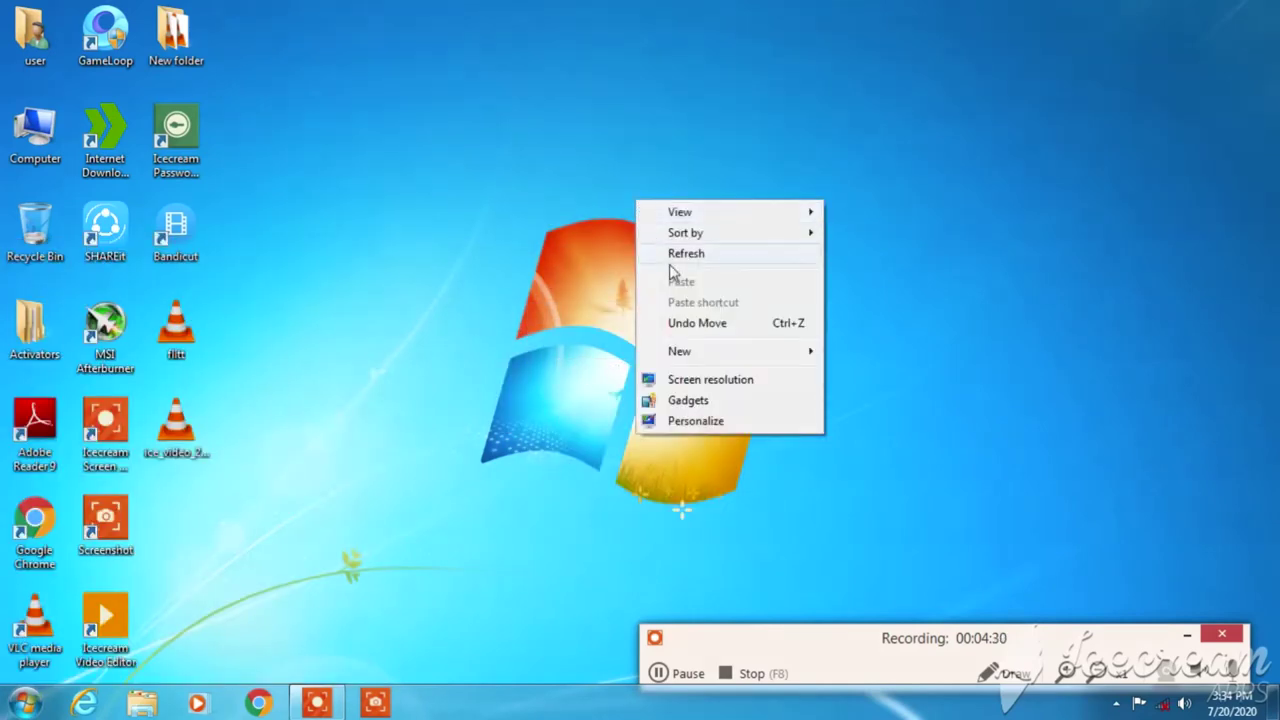